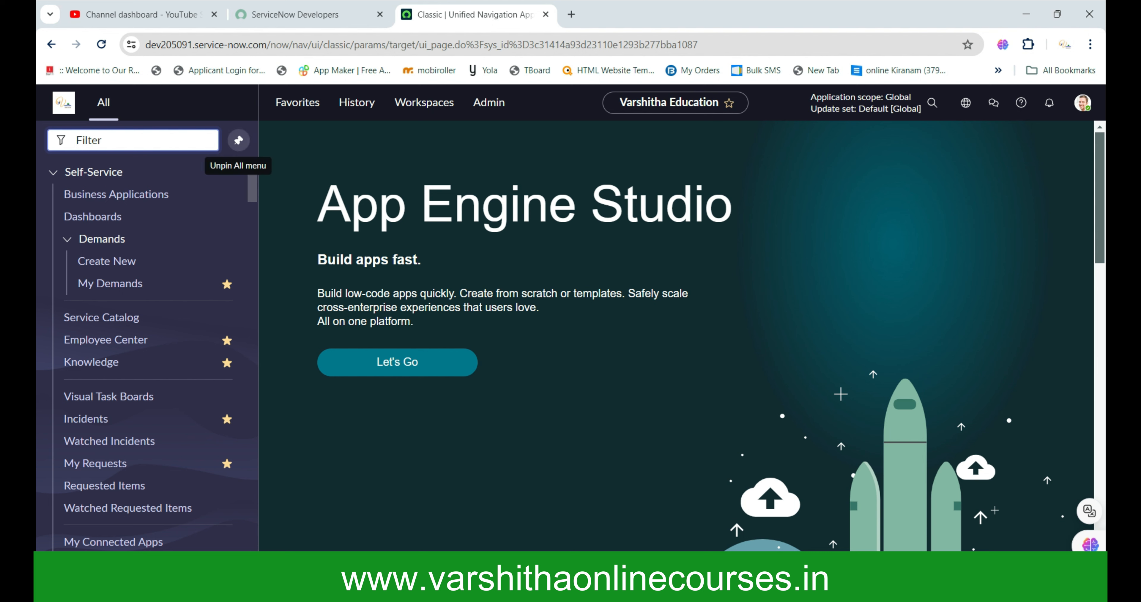
- Filter the navigator for "export set", open the Export Targets list and start a new record
{"action": "type", "text": "exp"}
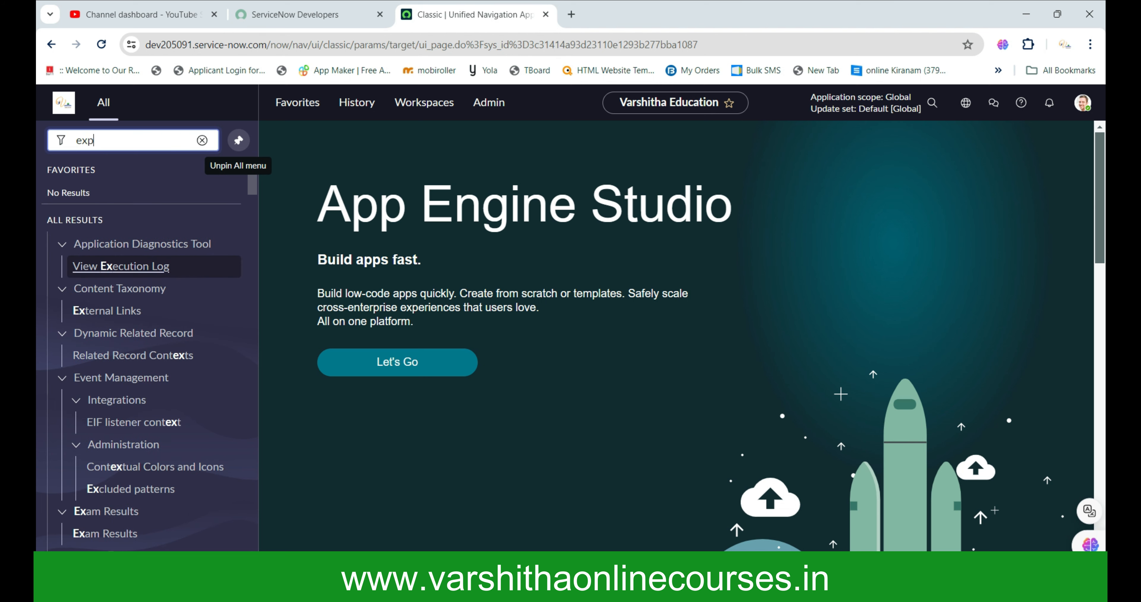
{"action": "type", "text": "ort set"}
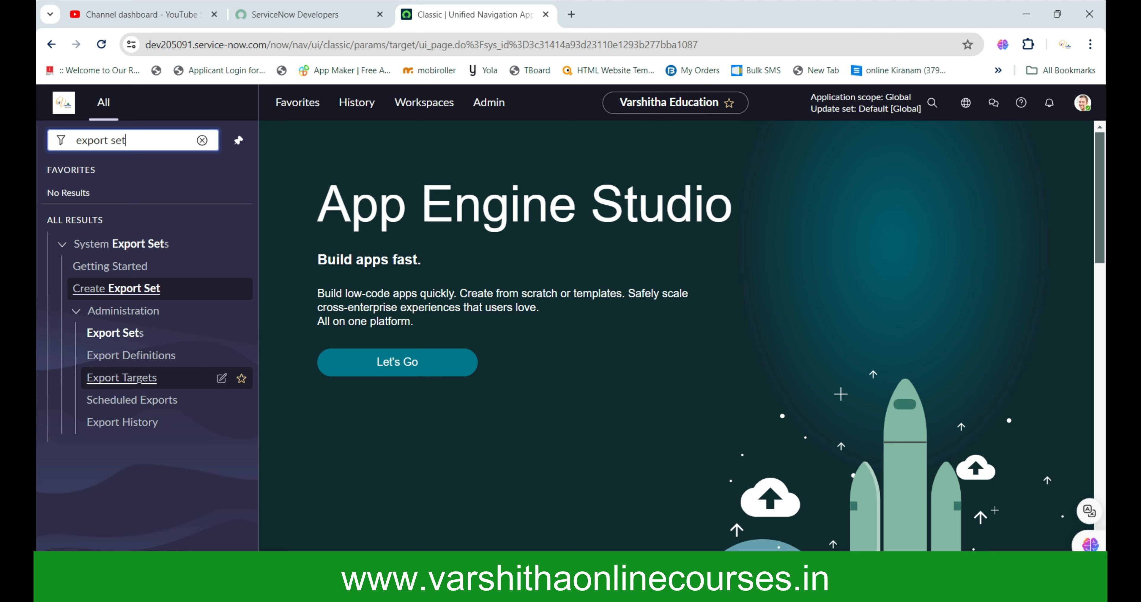
{"action": "left_click", "coordinate": [122, 377]}
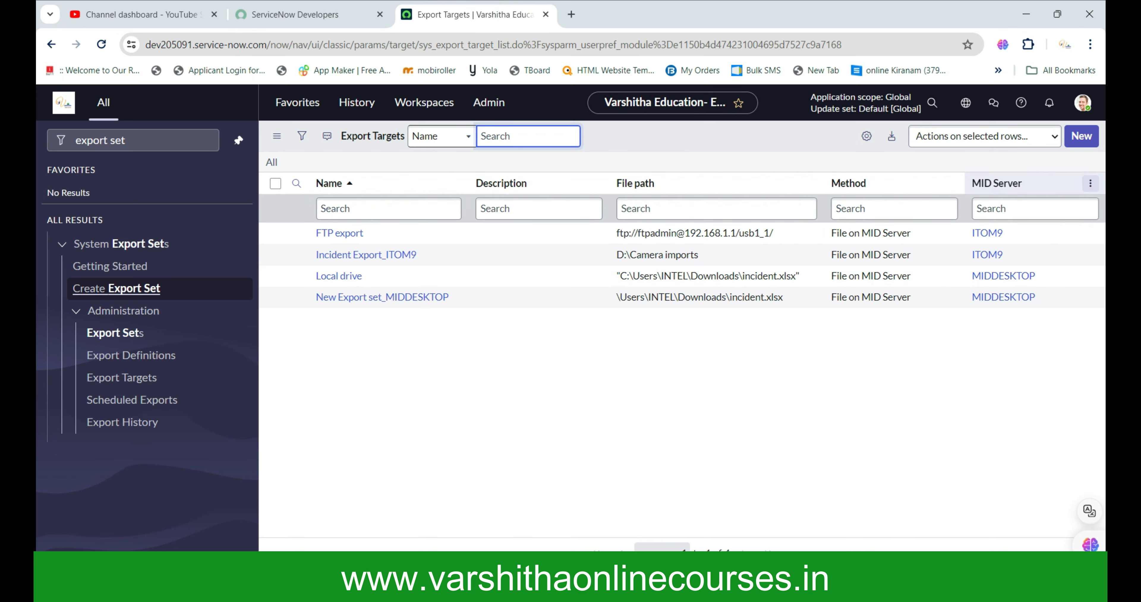
{"action": "left_click", "coordinate": [1081, 137]}
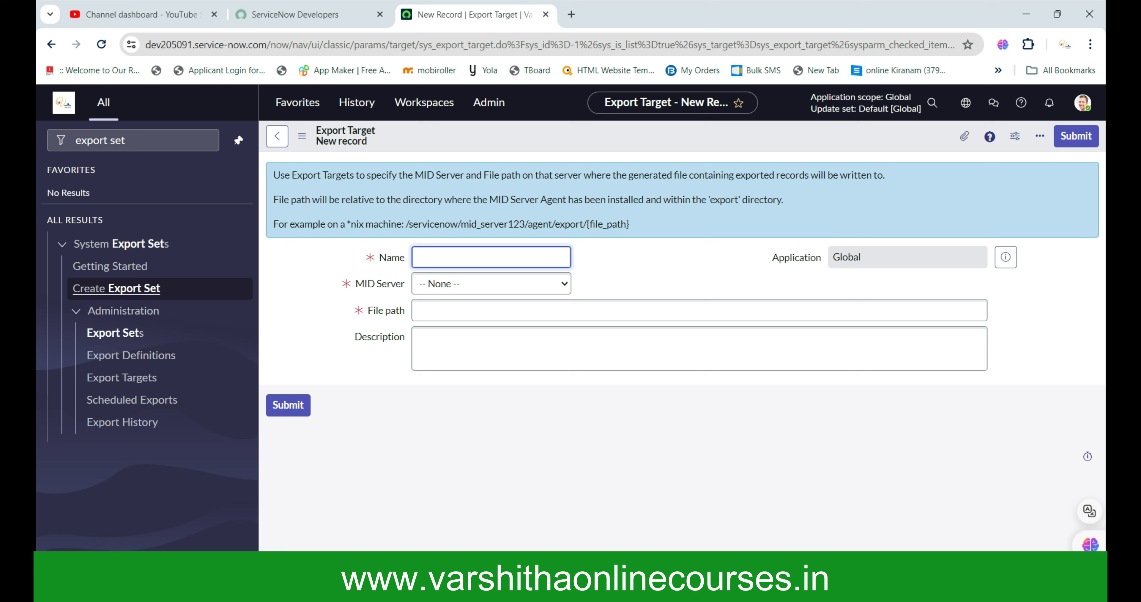
- Name the export target "HP Computer", choose ITOM9 as its MID Server and set the file path to \DaywiseIncidents
{"action": "type", "text": "HP Computer"}
{"action": "key", "text": "Tab"}
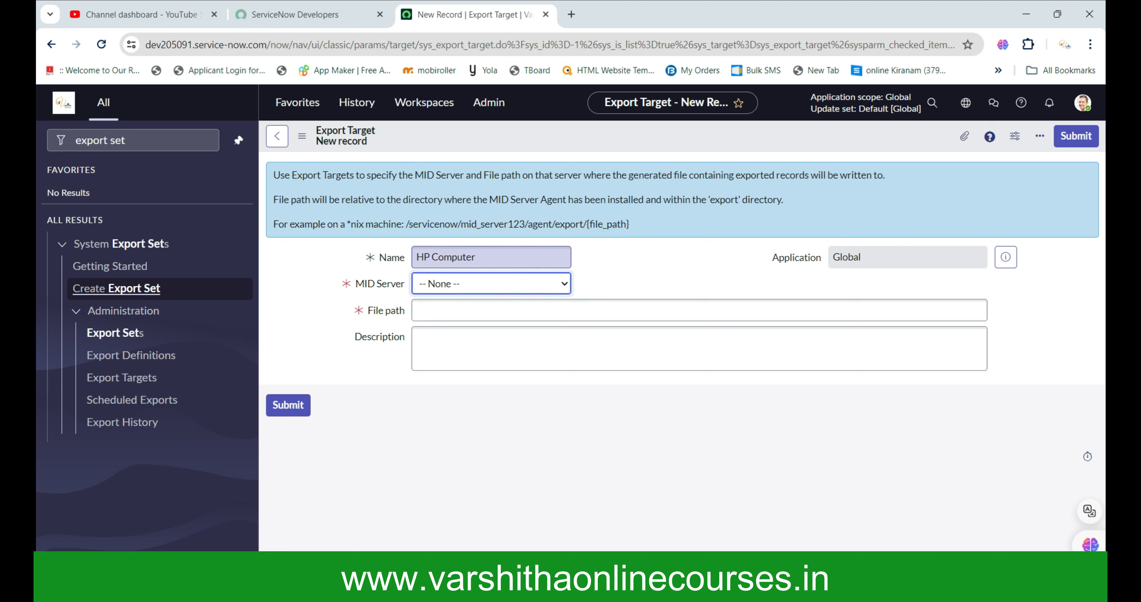
{"action": "key", "text": "alt+Down"}
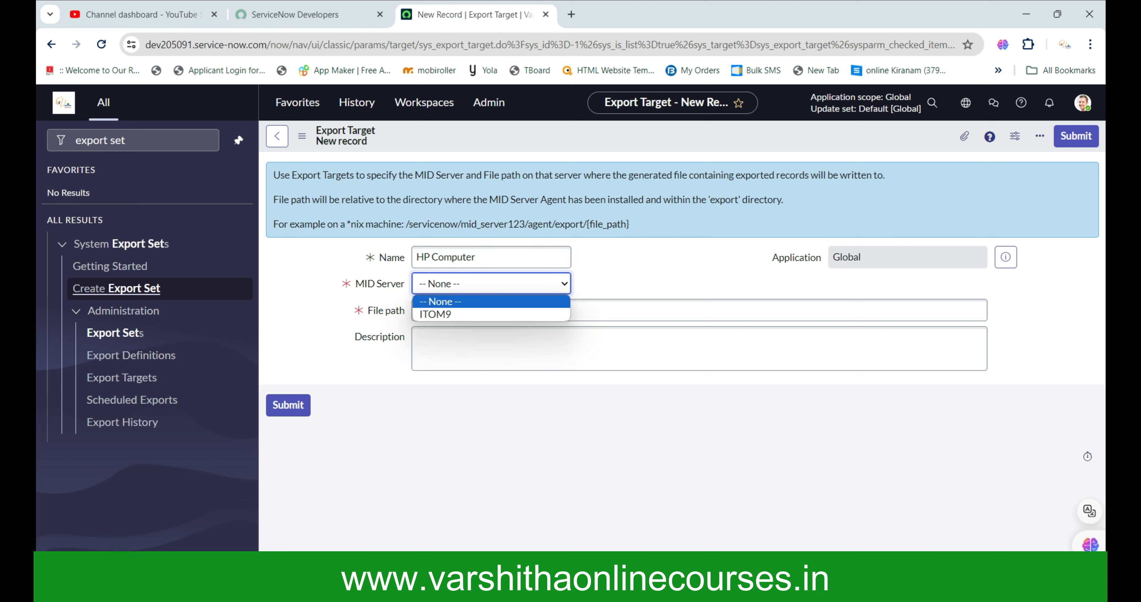
{"action": "key", "text": "Down"}
{"action": "key", "text": "Return"}
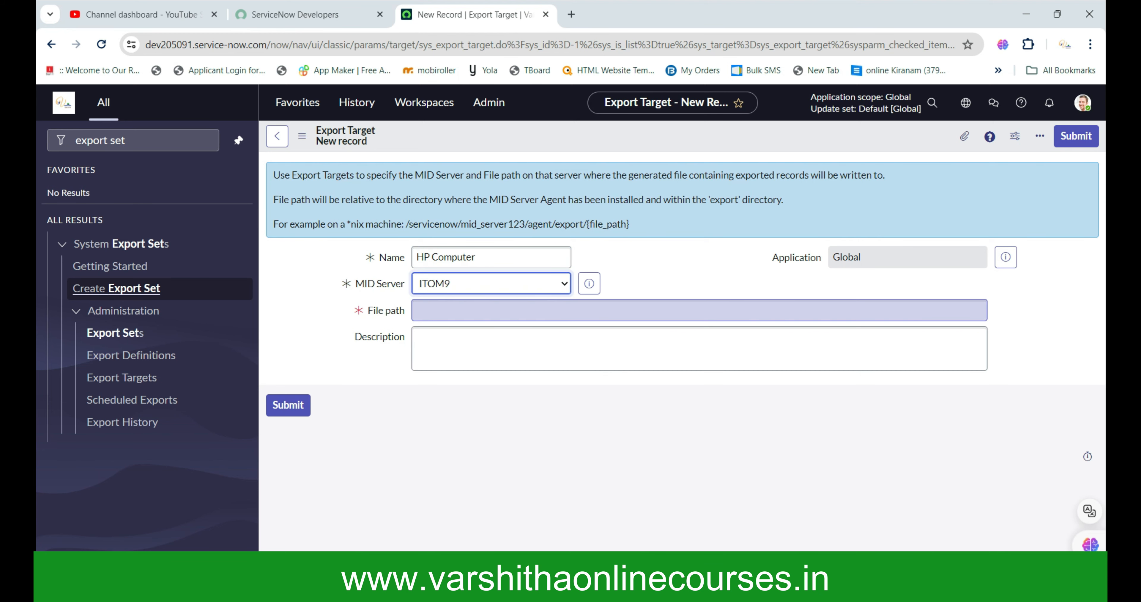
{"action": "left_click", "coordinate": [478, 310]}
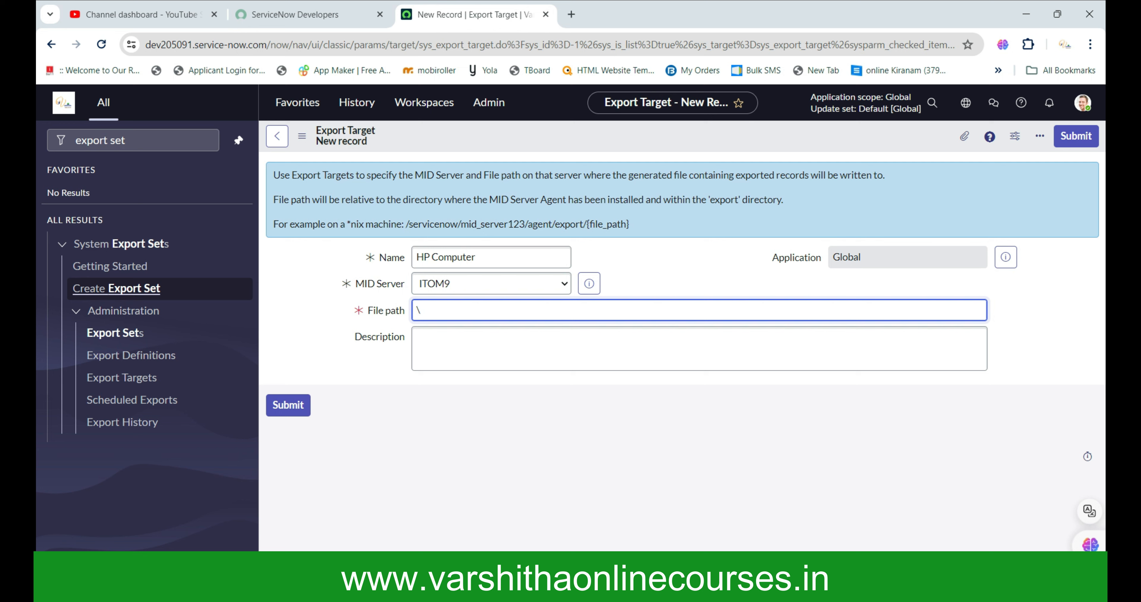
{"action": "type", "text": "\\DaywiseIncidents"}
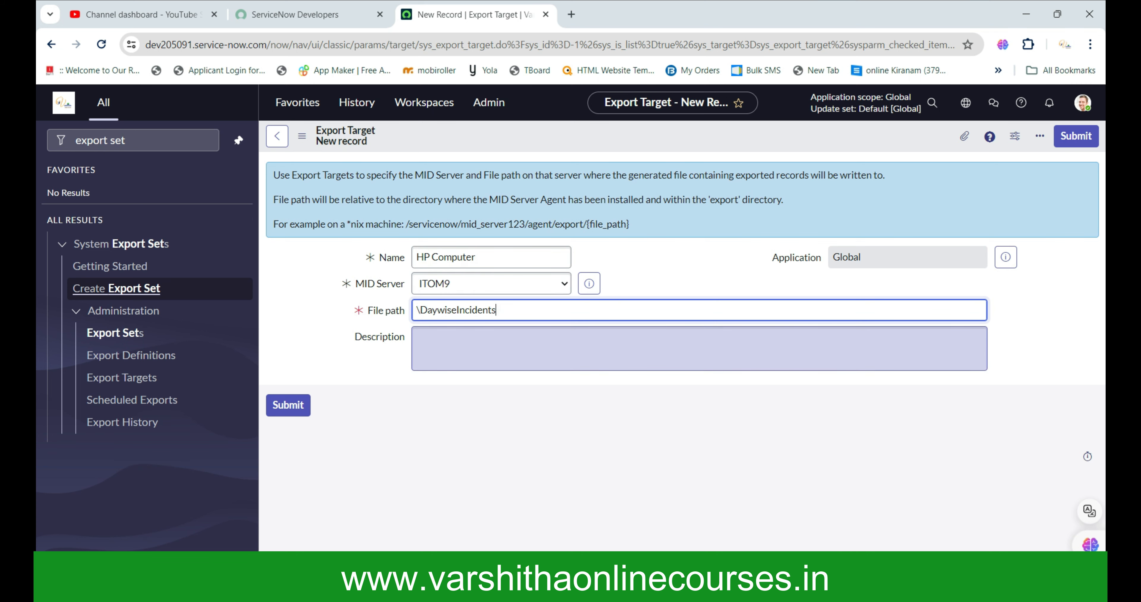
- Describe the export target as "Export incident Records in this table" and submit the record
{"action": "left_click", "coordinate": [531, 347]}
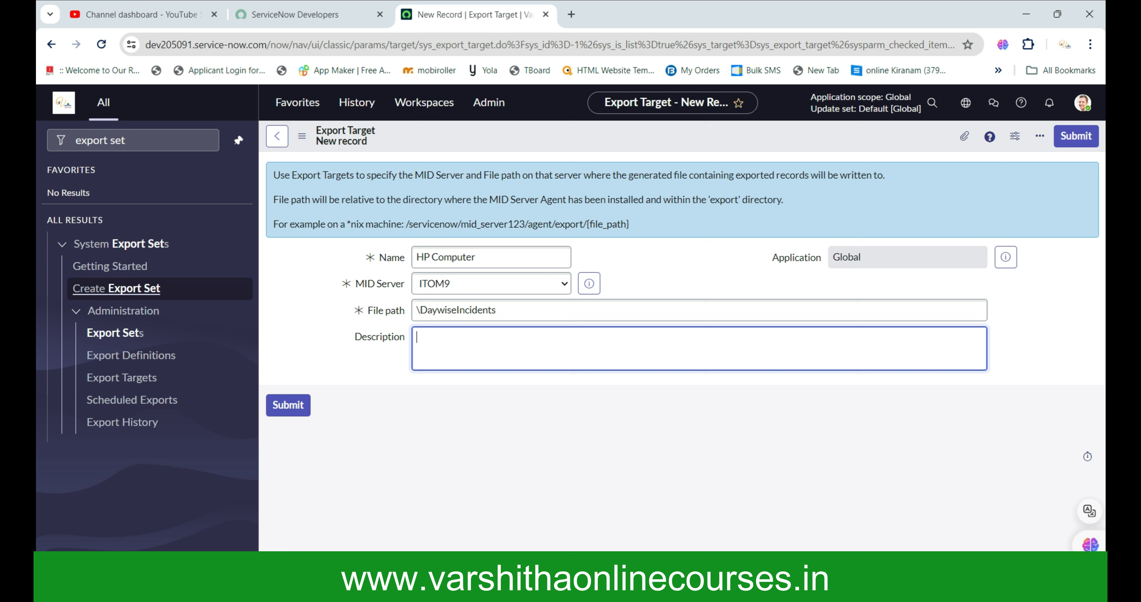
{"action": "type", "text": "Export incident Records in this d"}
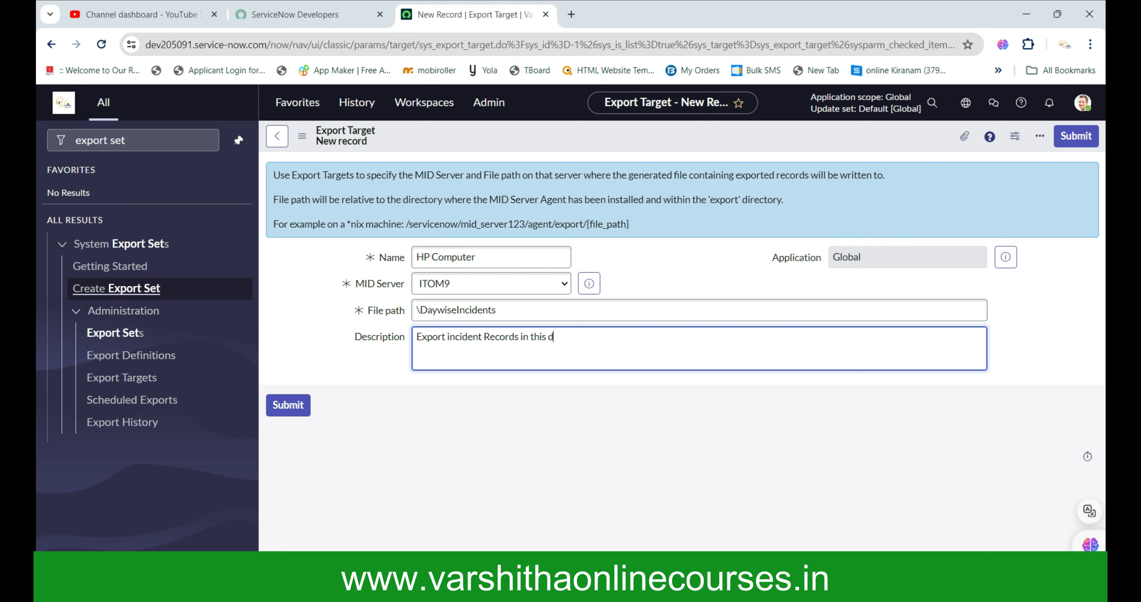
{"action": "key", "text": "BackSpace"}
{"action": "type", "text": "table"}
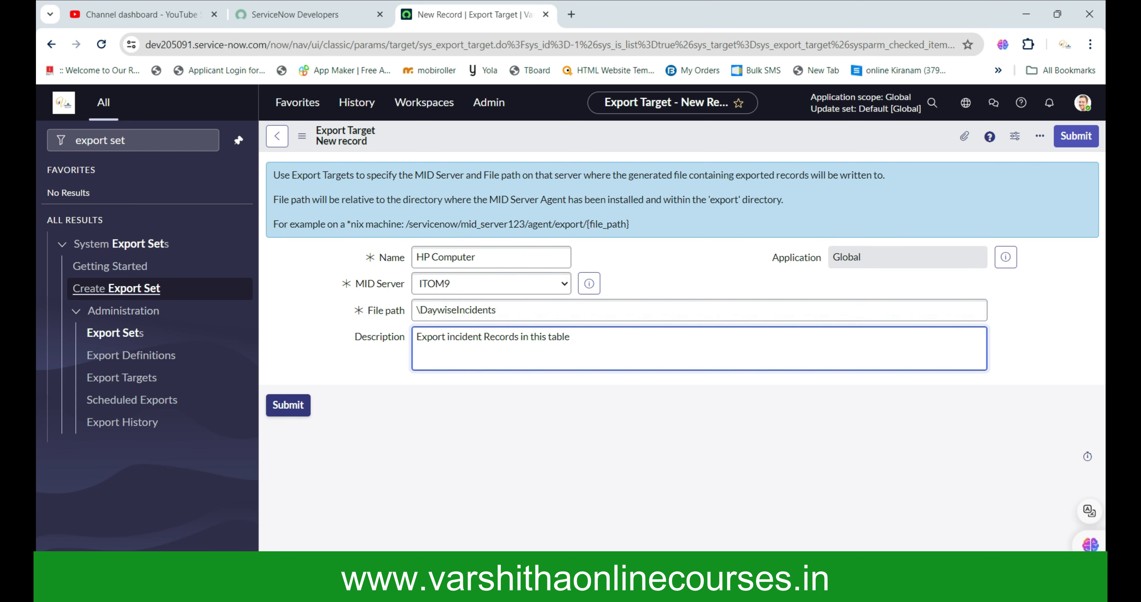
{"action": "left_click", "coordinate": [288, 405]}
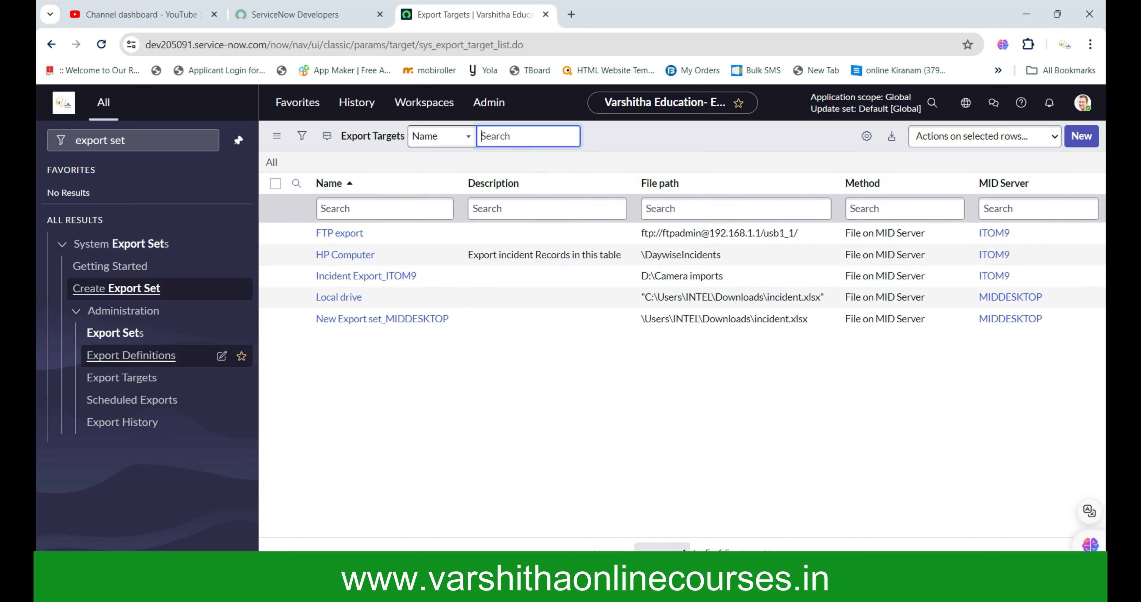
- Start a new export definition and name it "HP Computer Defination"
{"action": "left_click", "coordinate": [131, 356]}
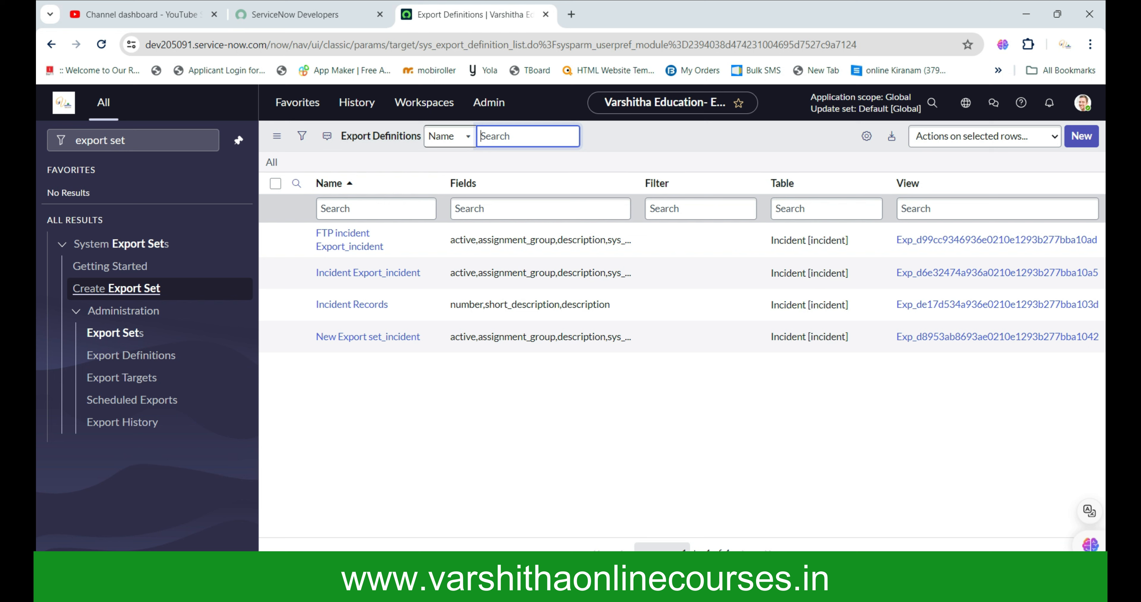
{"action": "left_click", "coordinate": [1081, 136]}
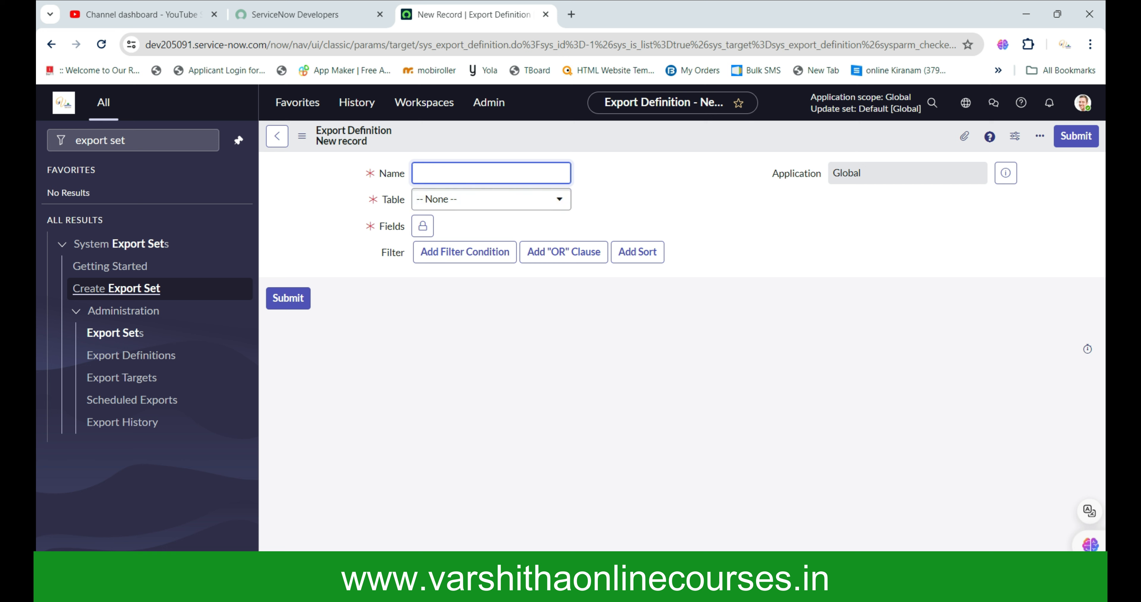
{"action": "type", "text": "HP Computer Definatin"}
{"action": "key", "text": "BackSpace"}
{"action": "type", "text": "on"}
- Set the export definition's table to Incident [incident]
{"action": "left_click", "coordinate": [490, 199]}
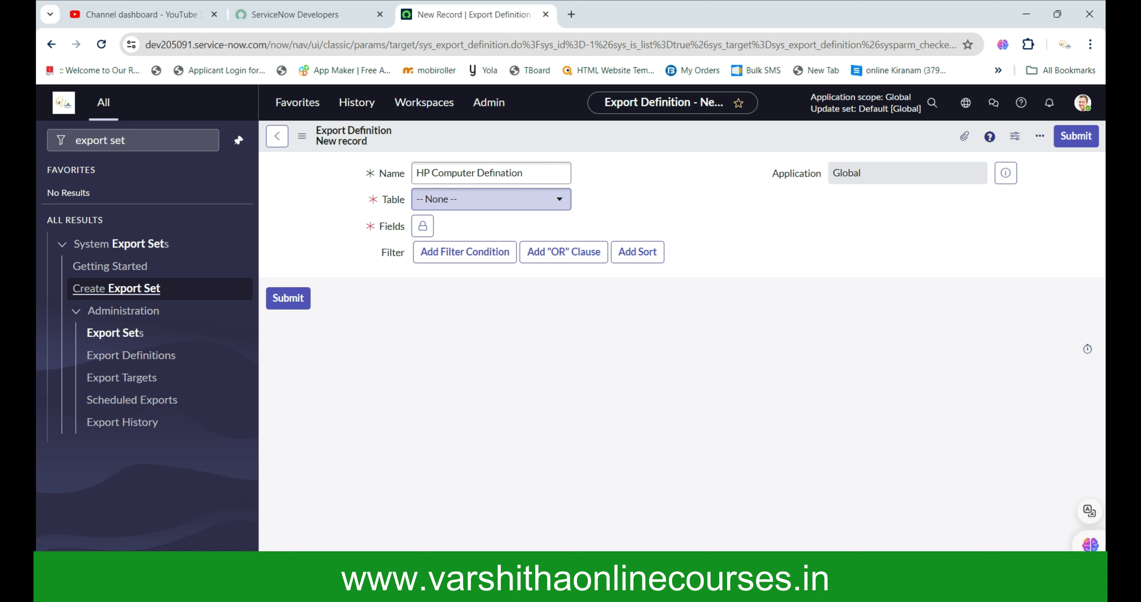
{"action": "left_click", "coordinate": [491, 199]}
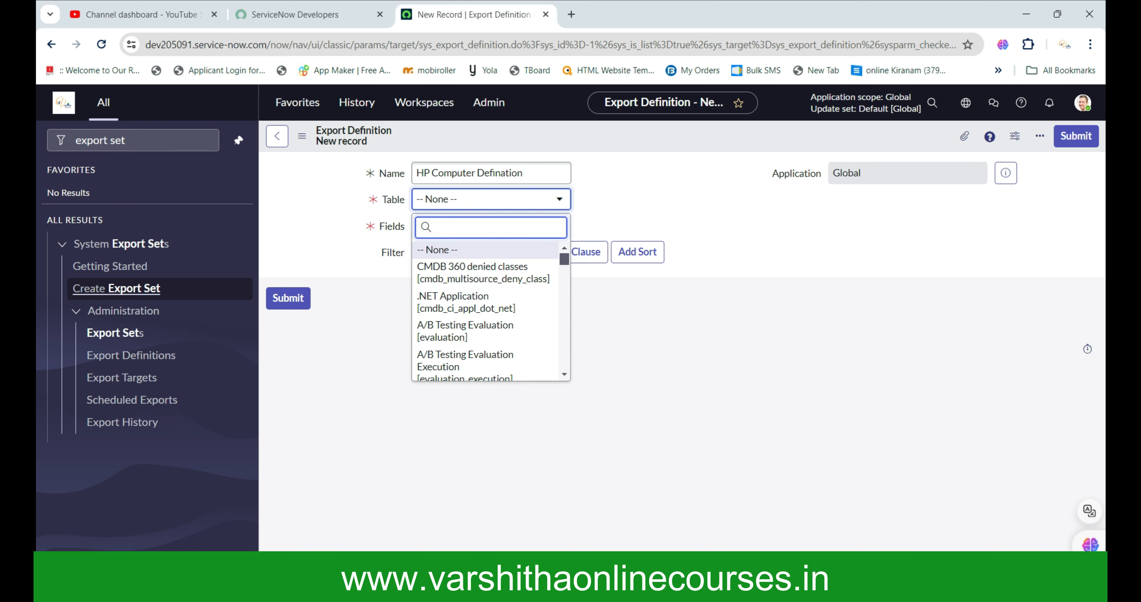
{"action": "type", "text": "incide"}
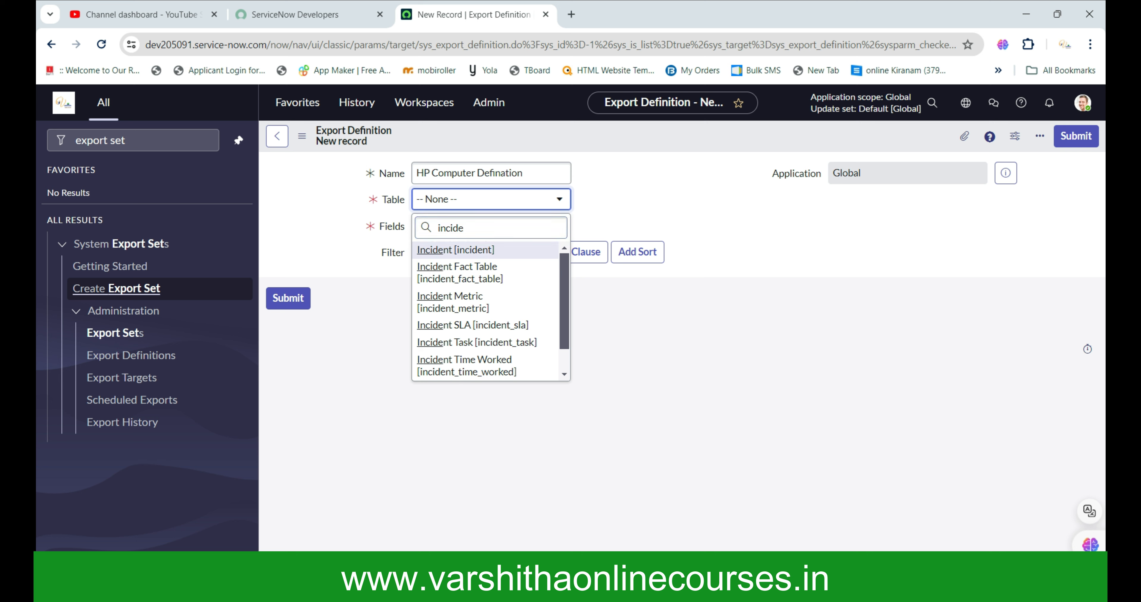
{"action": "key", "text": "Return"}
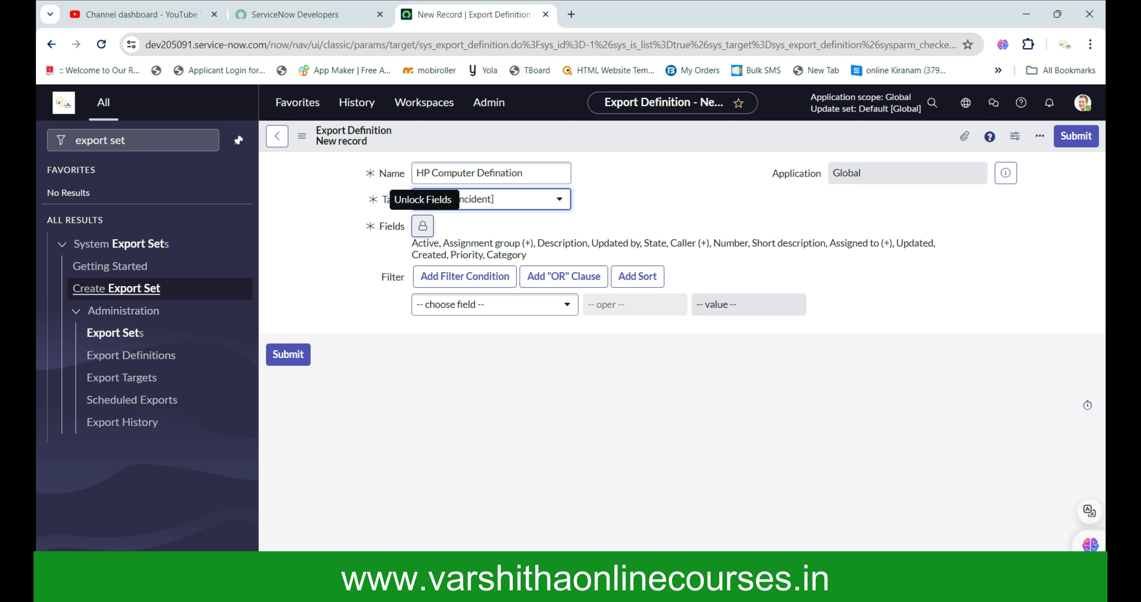
- Unlock the export definition's field list and remove all the default selected fields
{"action": "left_click", "coordinate": [422, 226]}
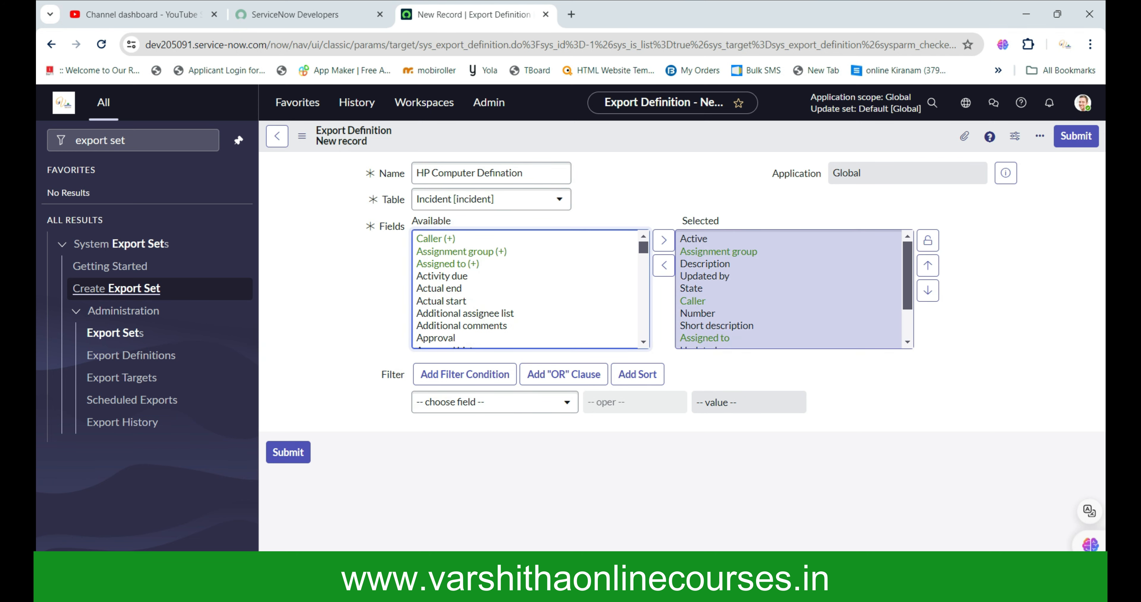
{"action": "left_click", "coordinate": [704, 263]}
{"action": "key", "text": "shift+End"}
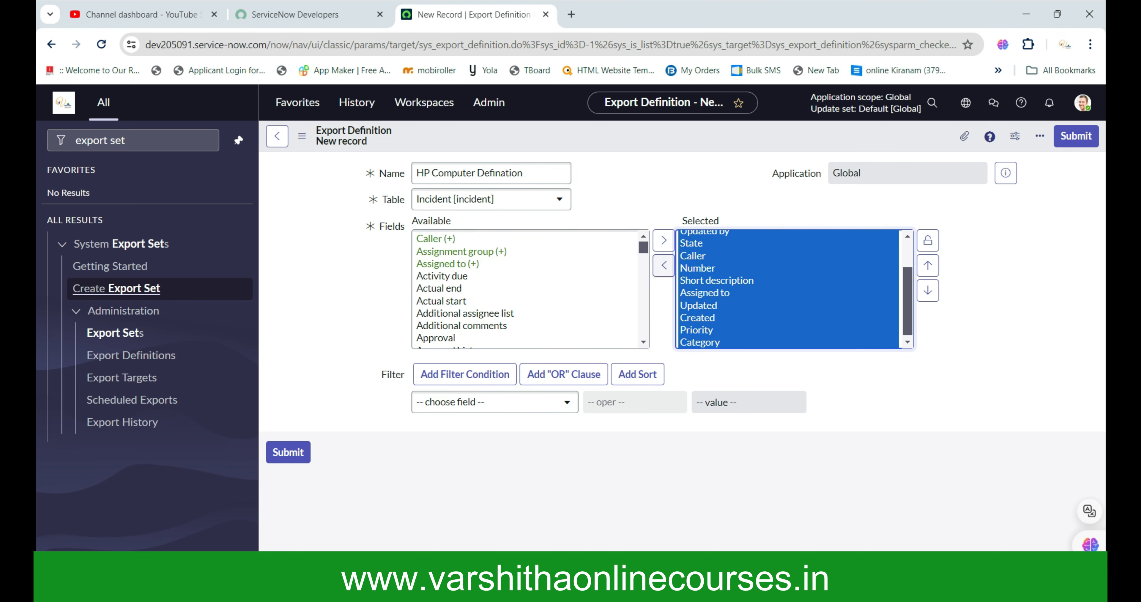
{"action": "left_click", "coordinate": [664, 265]}
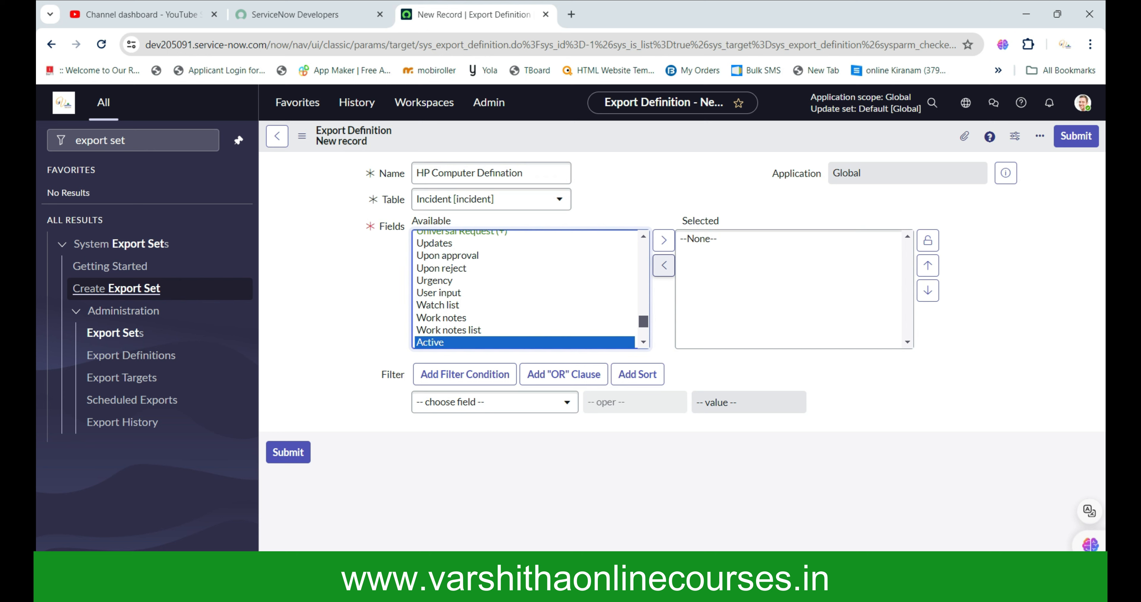
- Add the Number field to the export definition's selected fields
{"action": "left_click", "coordinate": [438, 292]}
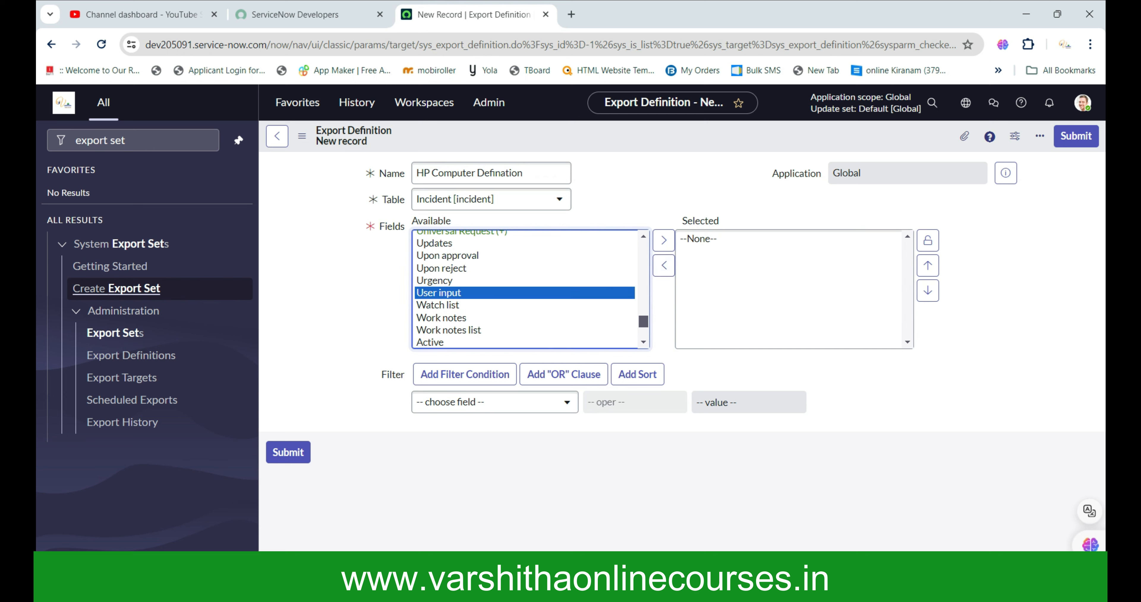
{"action": "scroll", "coordinate": [525, 289], "scroll_direction": "up", "scroll_amount": 20}
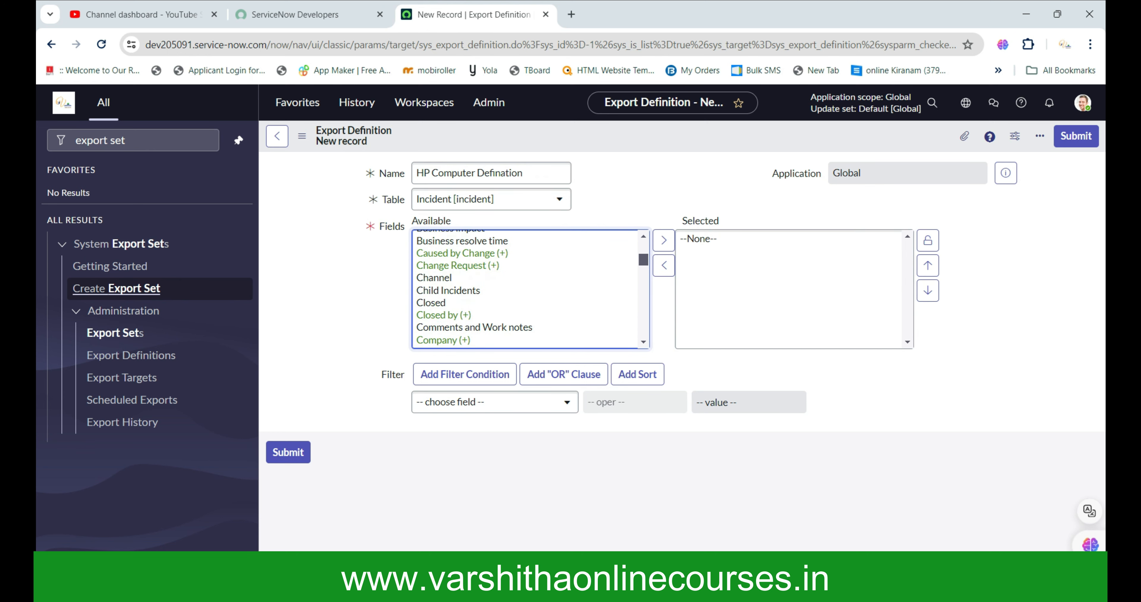
{"action": "scroll", "coordinate": [524, 289], "scroll_direction": "up", "scroll_amount": 5}
{"action": "left_click", "coordinate": [442, 275]}
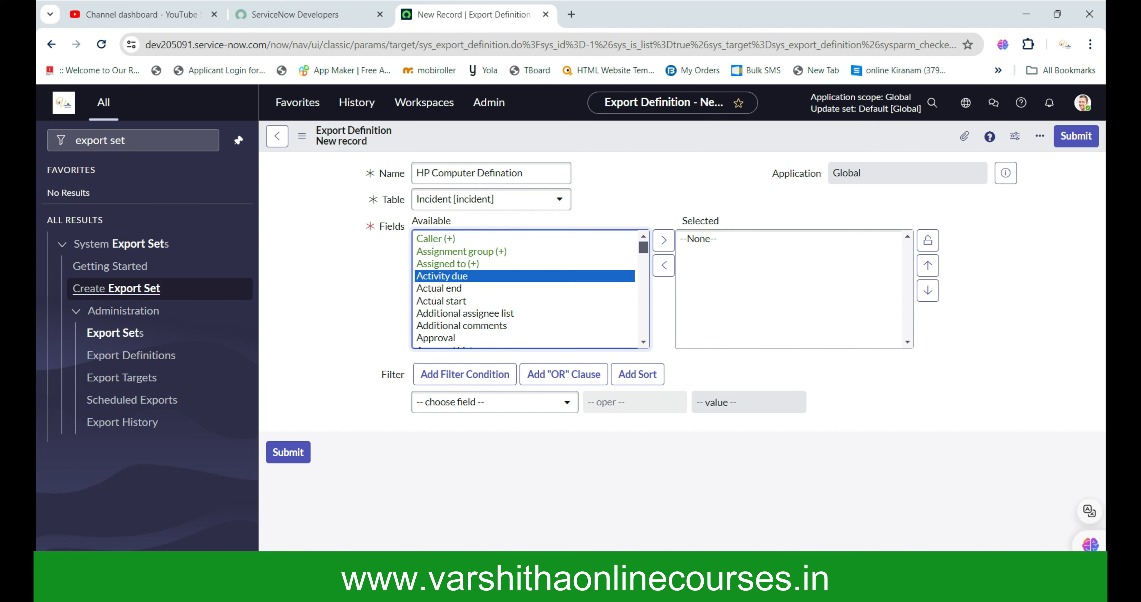
{"action": "type", "text": "nu"}
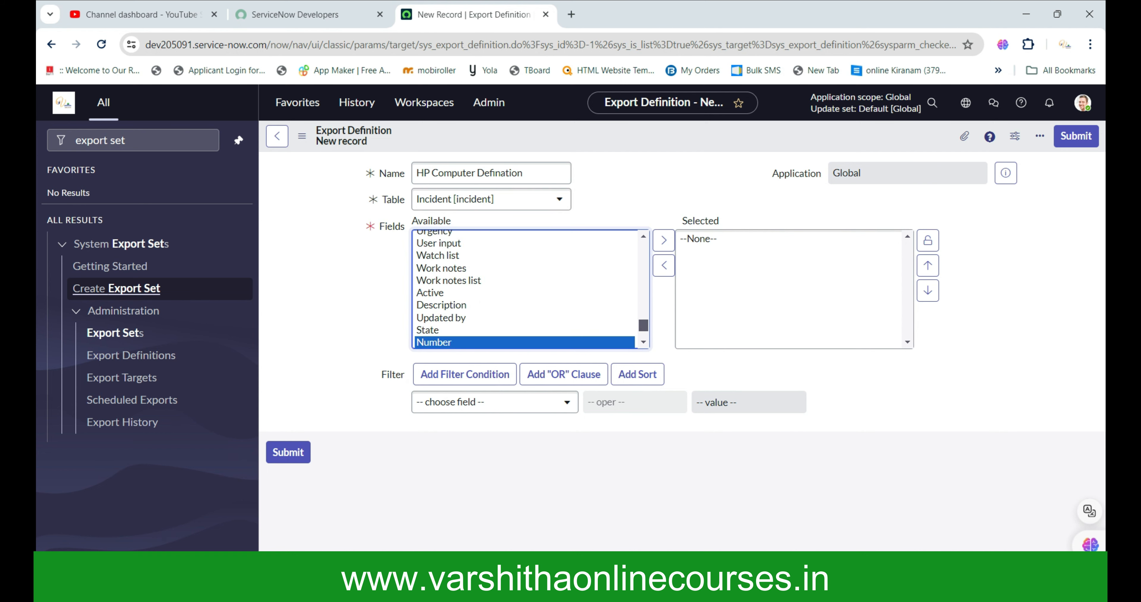
{"action": "key", "text": "Tab"}
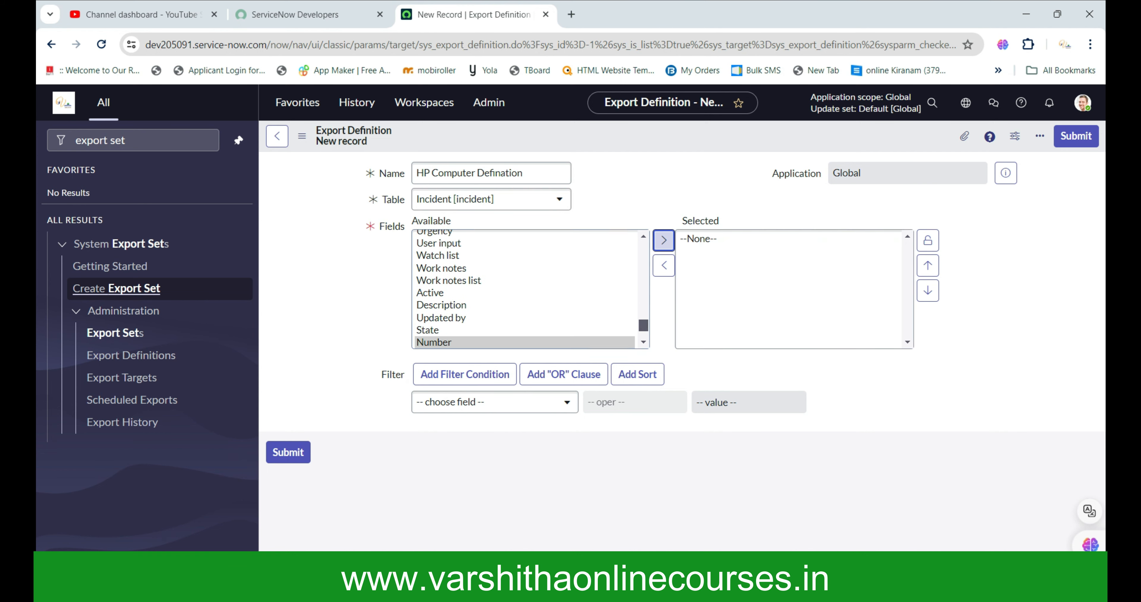
{"action": "left_click", "coordinate": [663, 241]}
- Add the Caller field to the selected fields below Number
{"action": "left_click", "coordinate": [440, 318]}
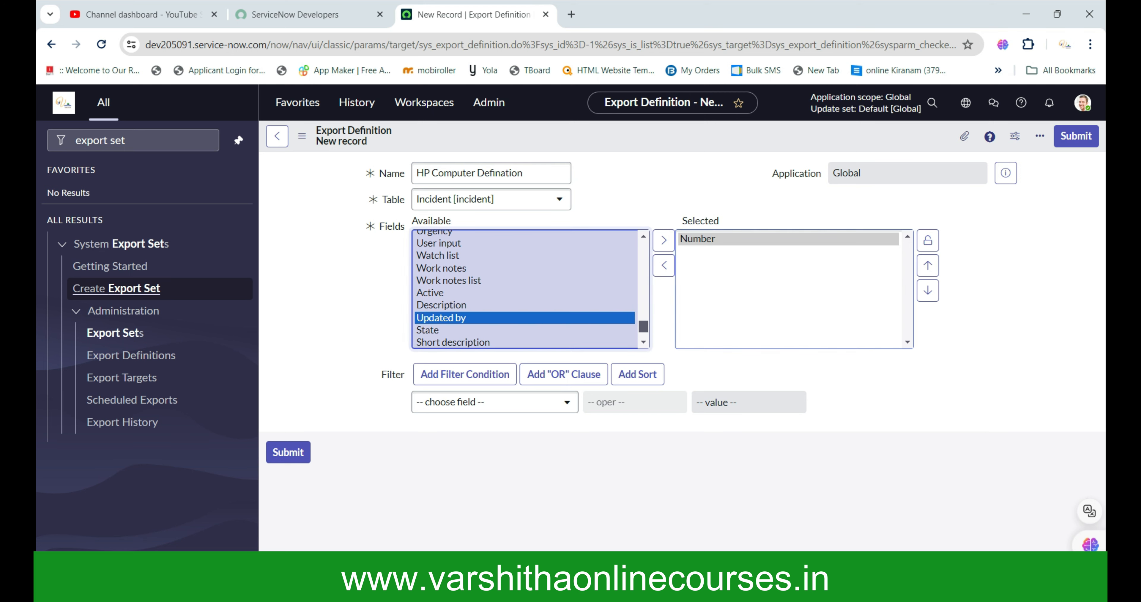
{"action": "key", "text": "Down"}
{"action": "key", "text": "Down"}
{"action": "key", "text": "Down"}
{"action": "key", "text": "Down"}
{"action": "key", "text": "Down"}
{"action": "key", "text": "Down"}
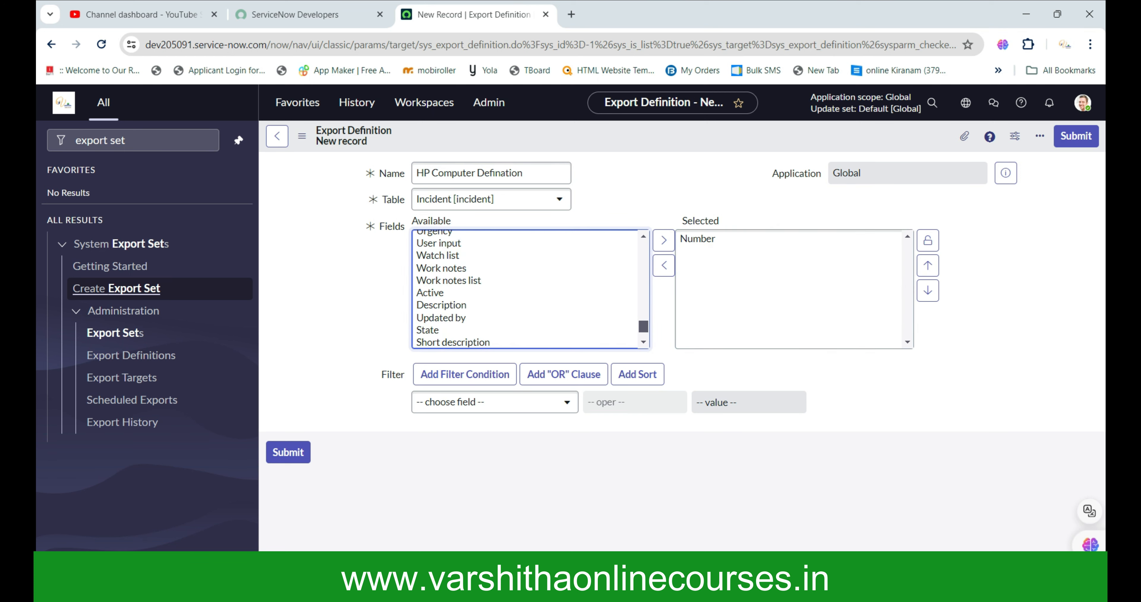
{"action": "scroll", "coordinate": [525, 289], "scroll_direction": "down", "scroll_amount": 1}
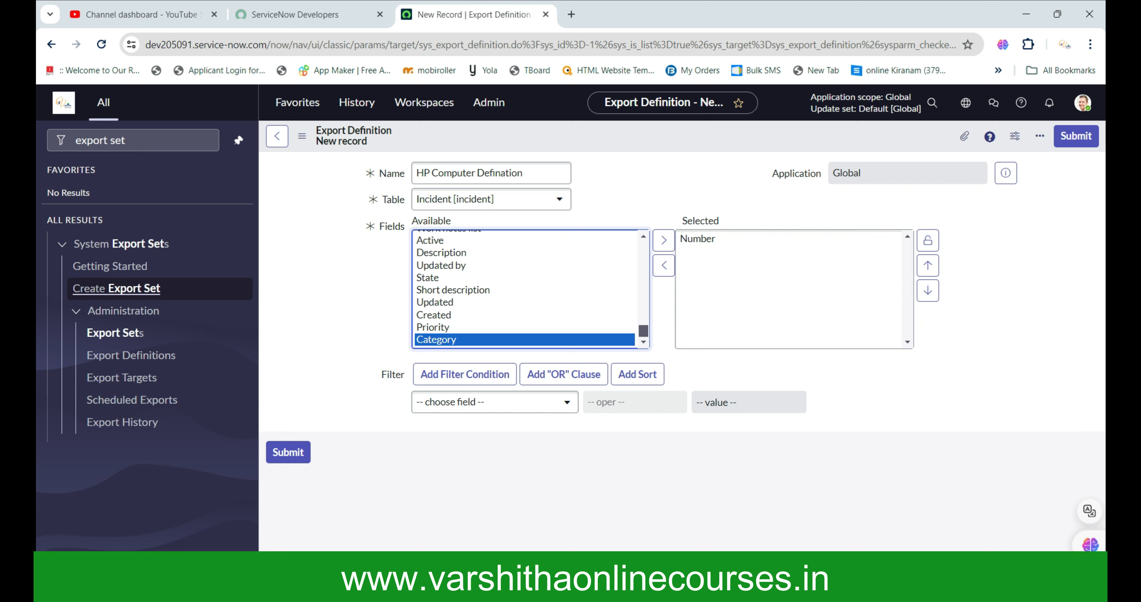
{"action": "key", "text": "Home"}
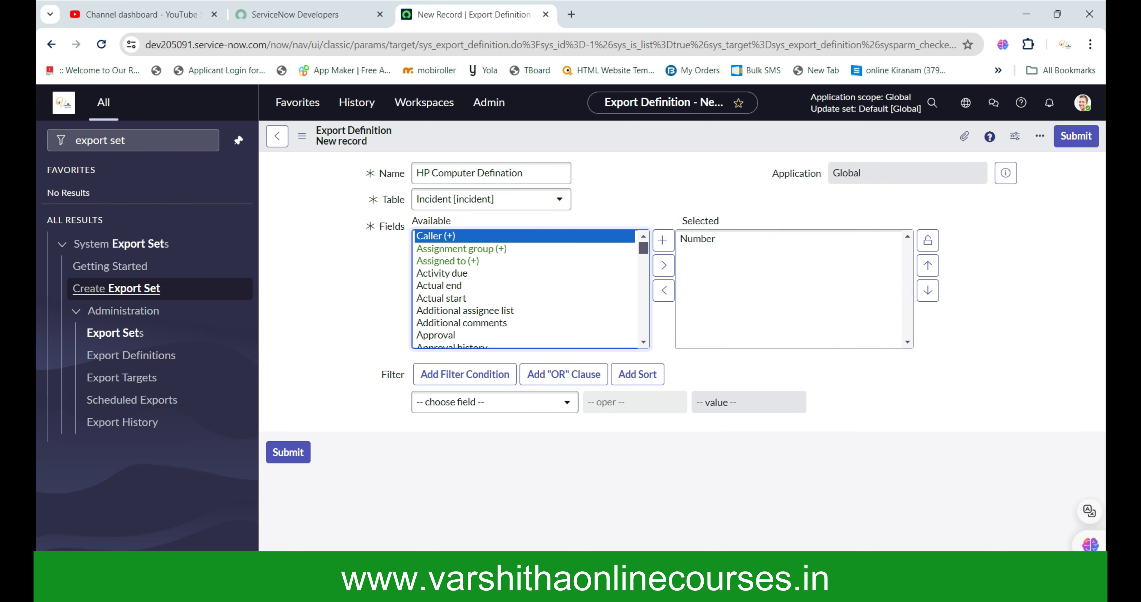
{"action": "left_click", "coordinate": [663, 265]}
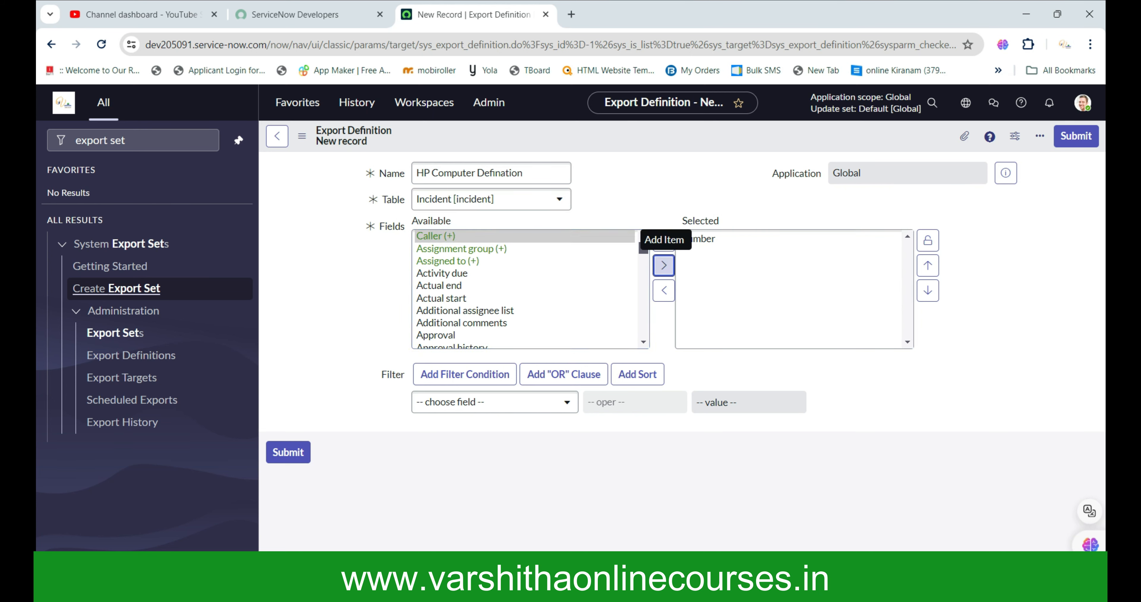
{"action": "left_click", "coordinate": [663, 265]}
- Add the State and Short description fields to the export definition's selected fields
{"action": "left_click", "coordinate": [443, 273]}
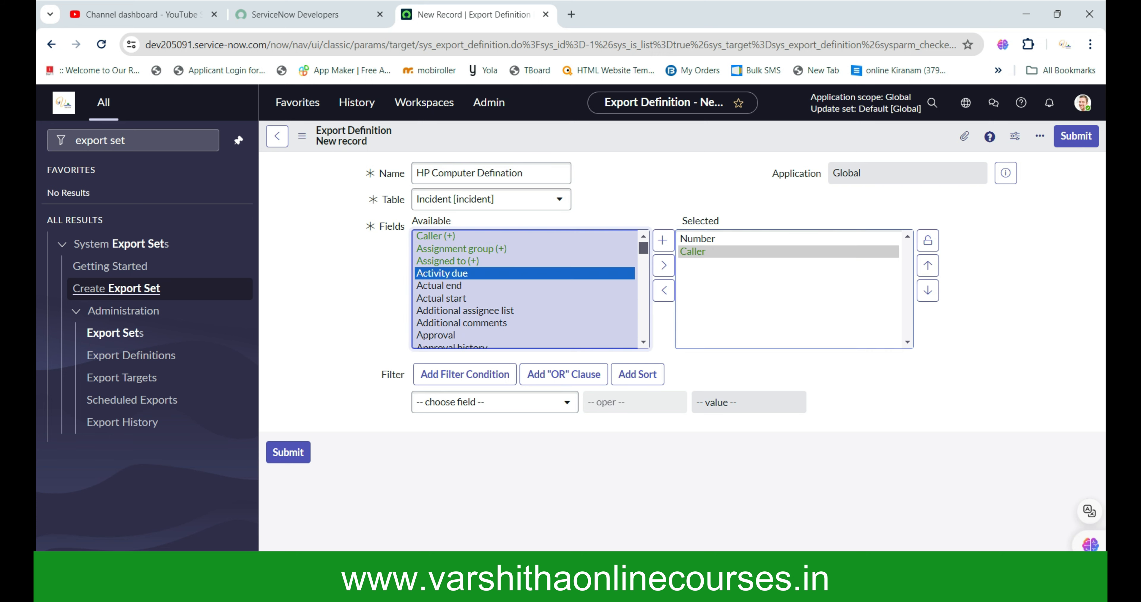
{"action": "key", "text": "s"}
{"action": "key", "text": "s"}
{"action": "key", "text": "s"}
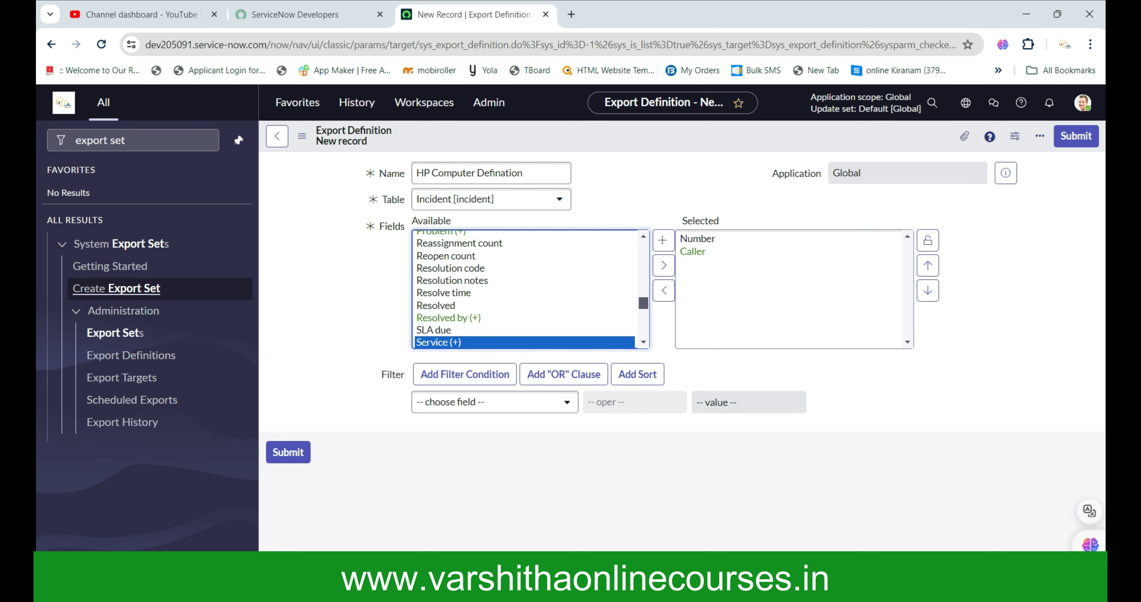
{"action": "key", "text": "s"}
{"action": "key", "text": "s"}
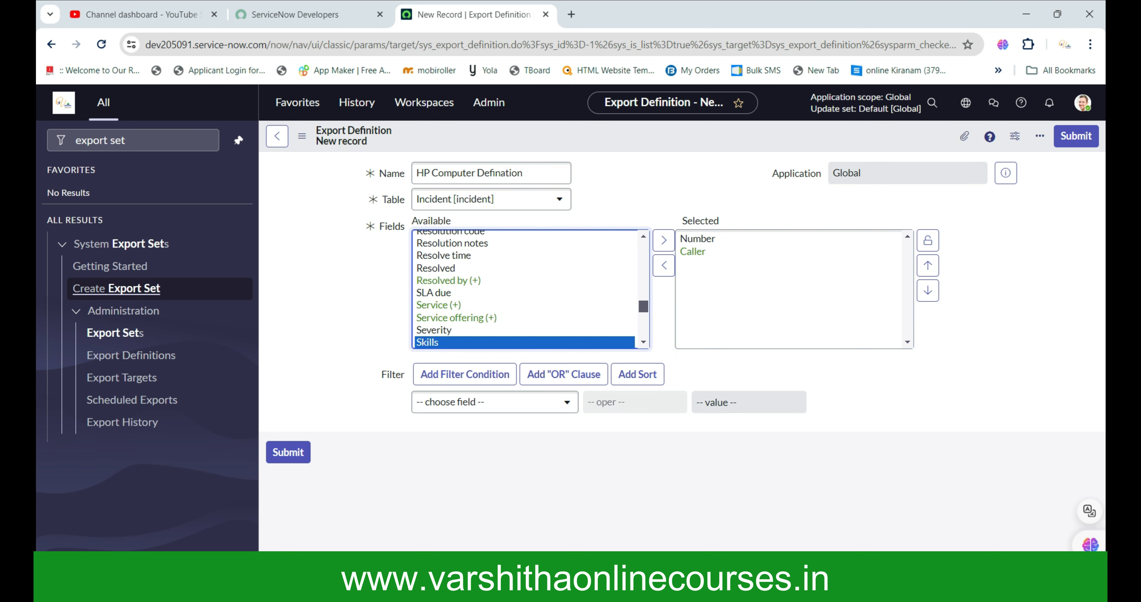
{"action": "key", "text": "s"}
{"action": "key", "text": "s"}
{"action": "key", "text": "s"}
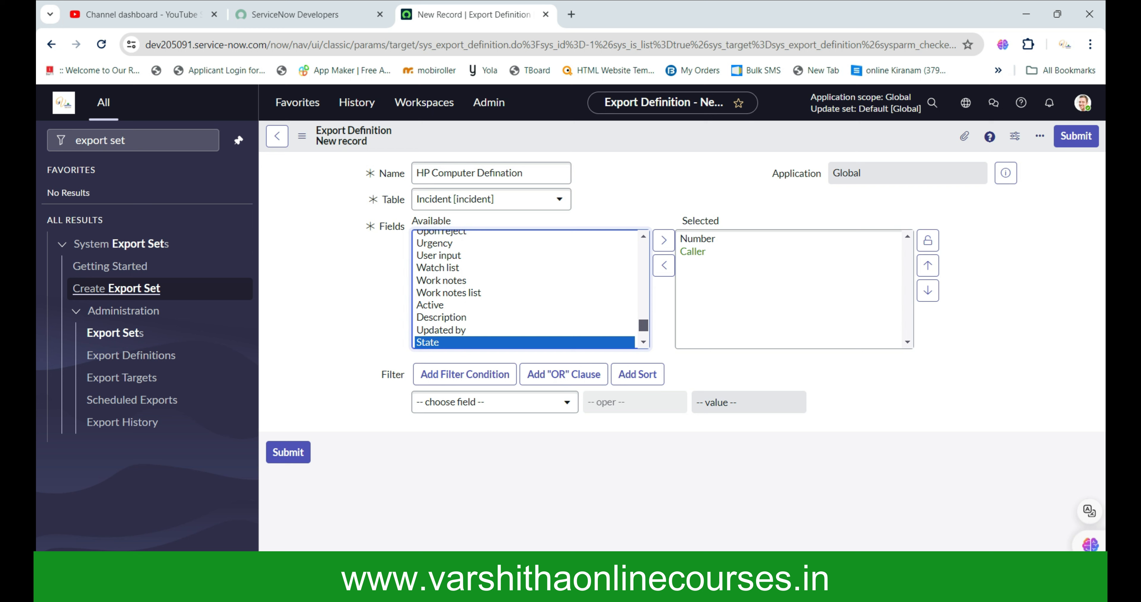
{"action": "key", "text": "s"}
{"action": "key", "text": "Up"}
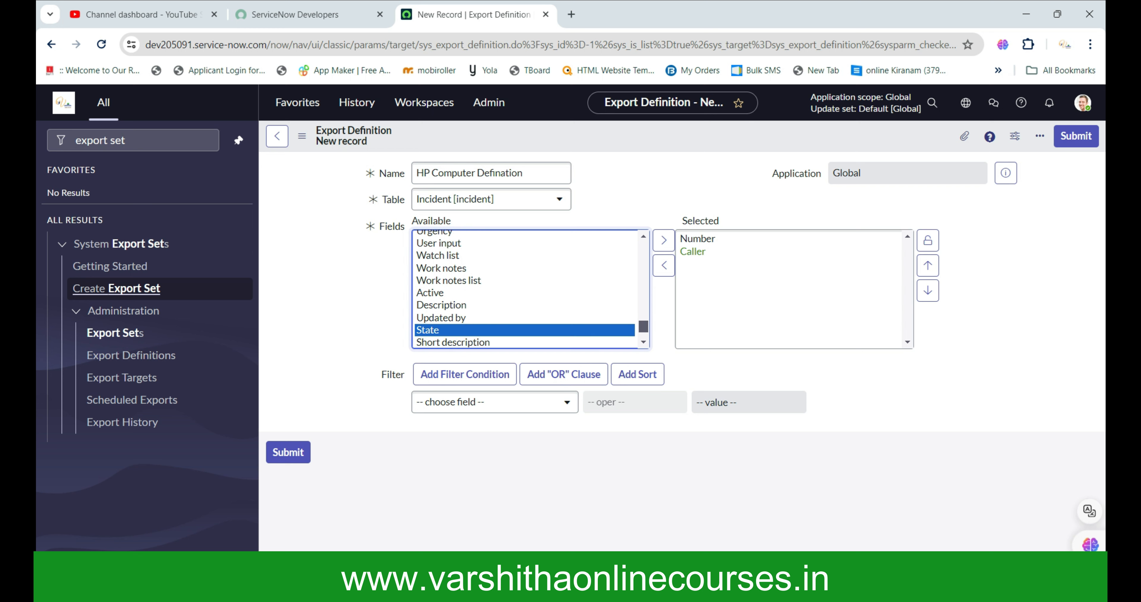
{"action": "key", "text": "shift+Down"}
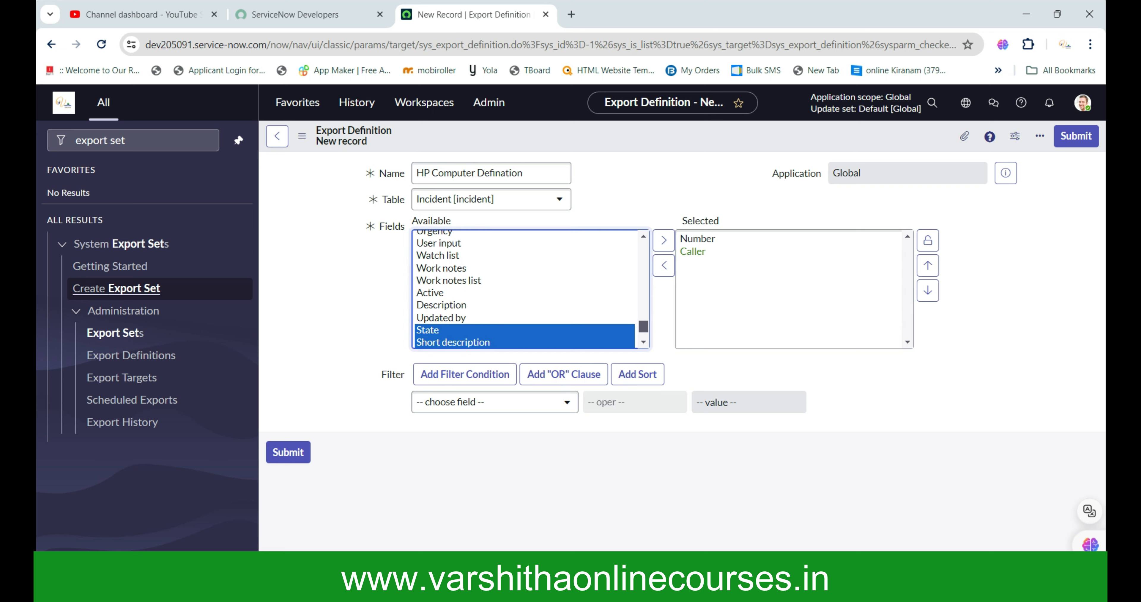
{"action": "left_click", "coordinate": [664, 240]}
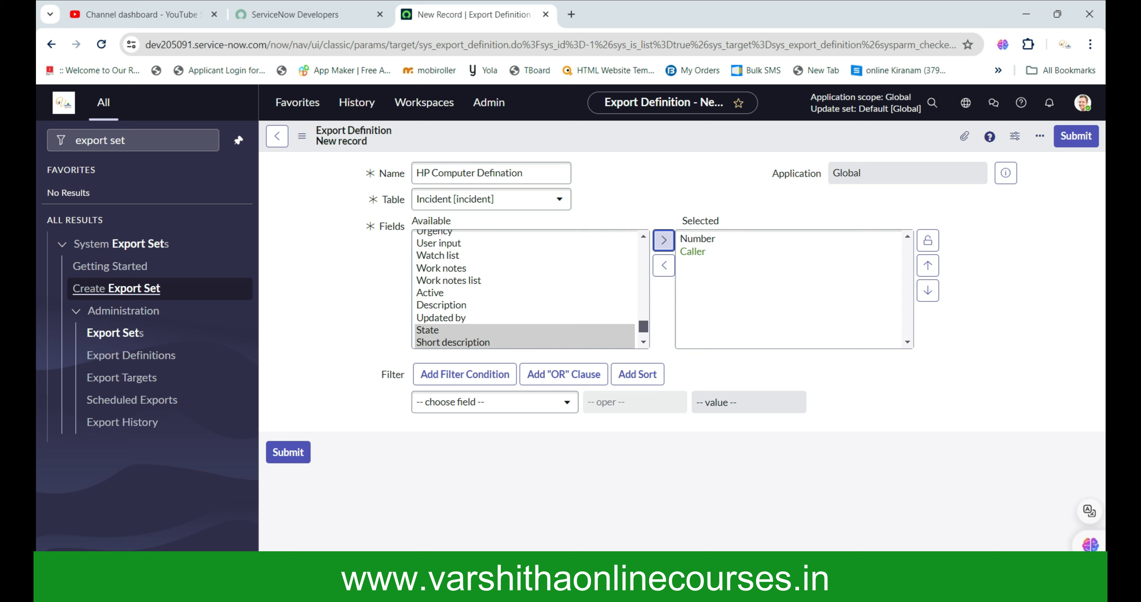
{"action": "key", "text": "Return"}
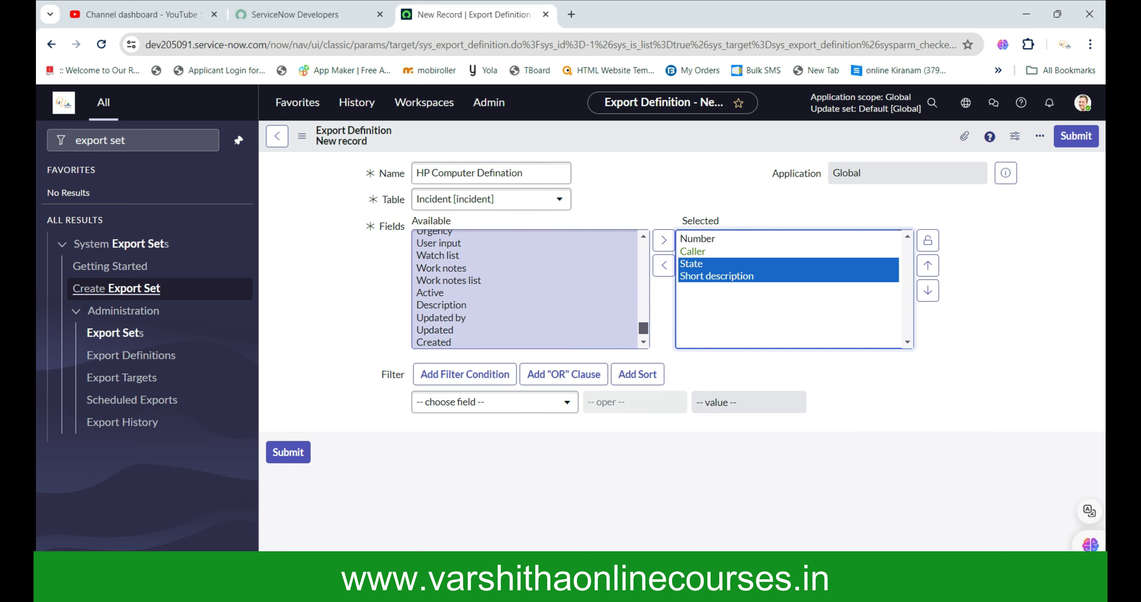
- Add the Description and Priority fields to the selected fields below Short description
{"action": "left_click", "coordinate": [431, 293]}
{"action": "left_click", "coordinate": [441, 305]}
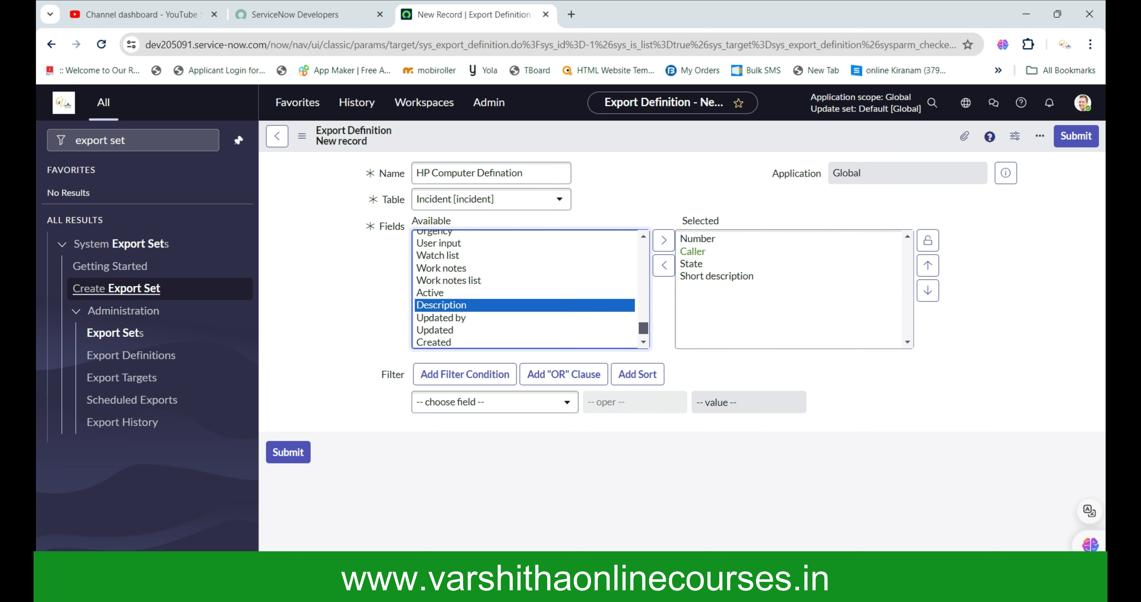
{"action": "key", "text": "Tab"}
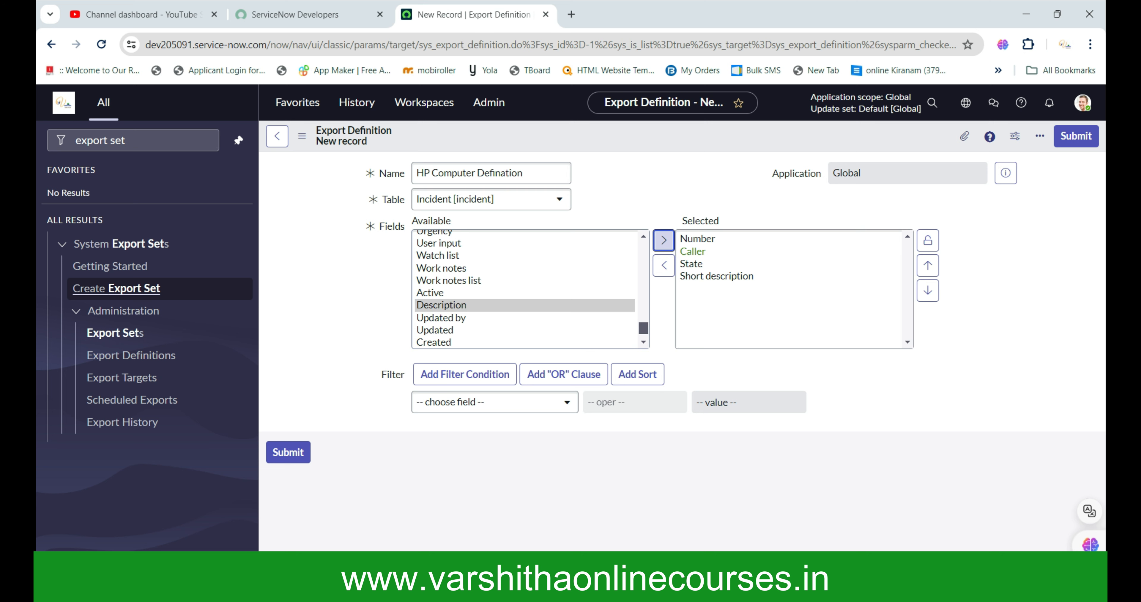
{"action": "key", "text": "Return"}
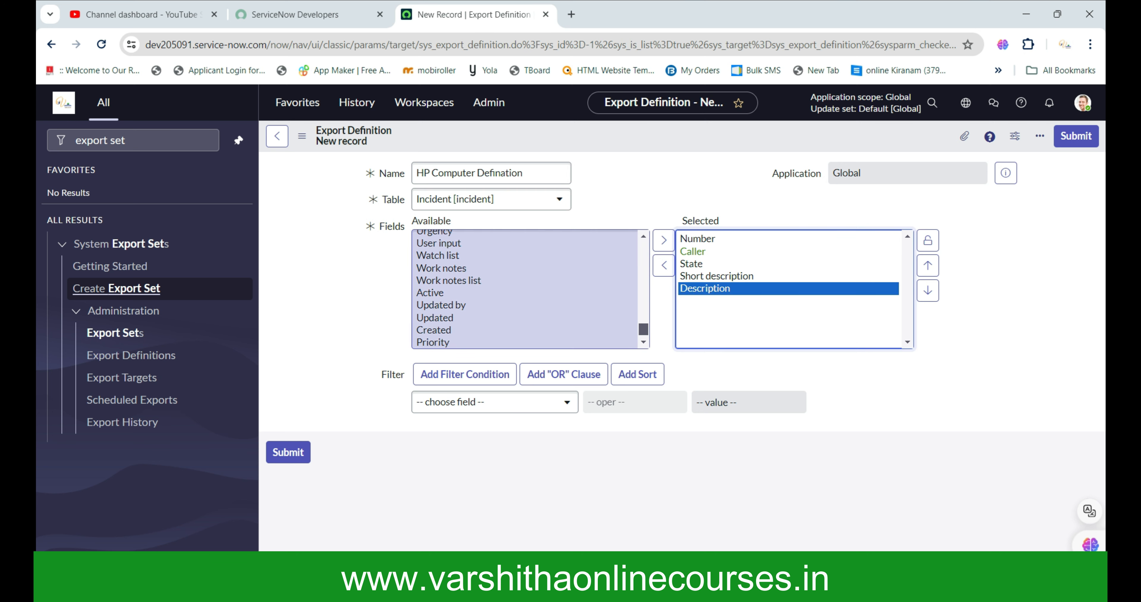
{"action": "left_click", "coordinate": [436, 342]}
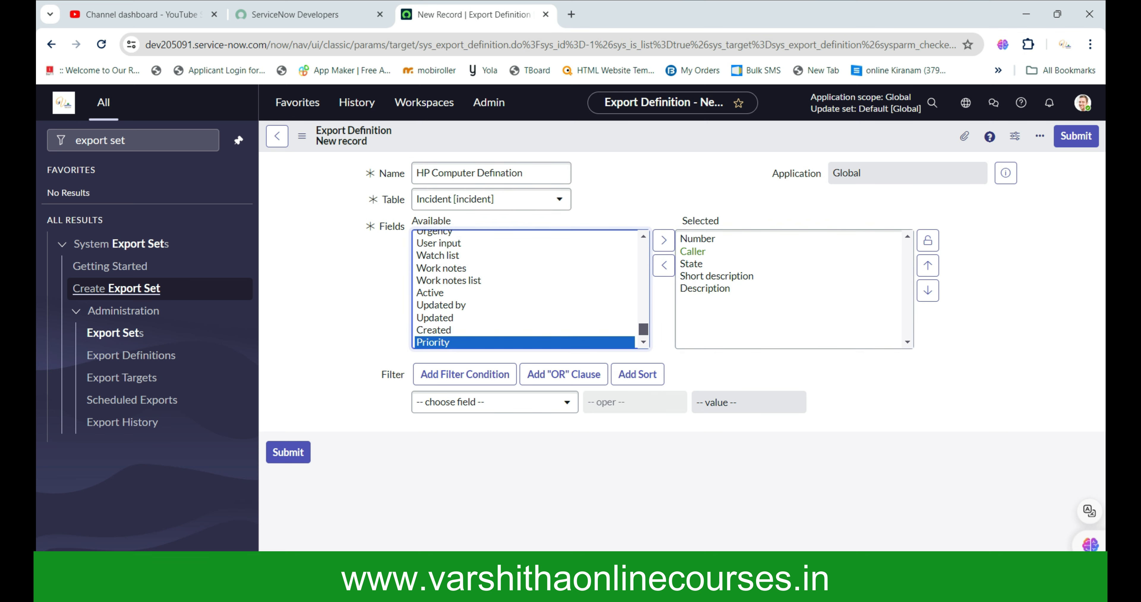
{"action": "key", "text": "Tab"}
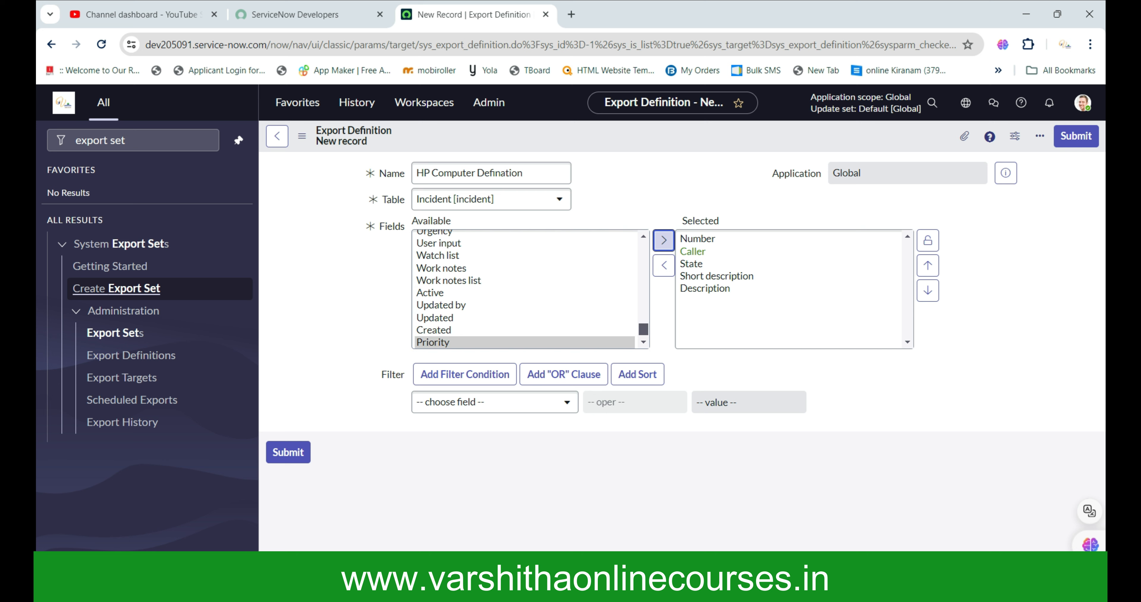
{"action": "key", "text": "Return"}
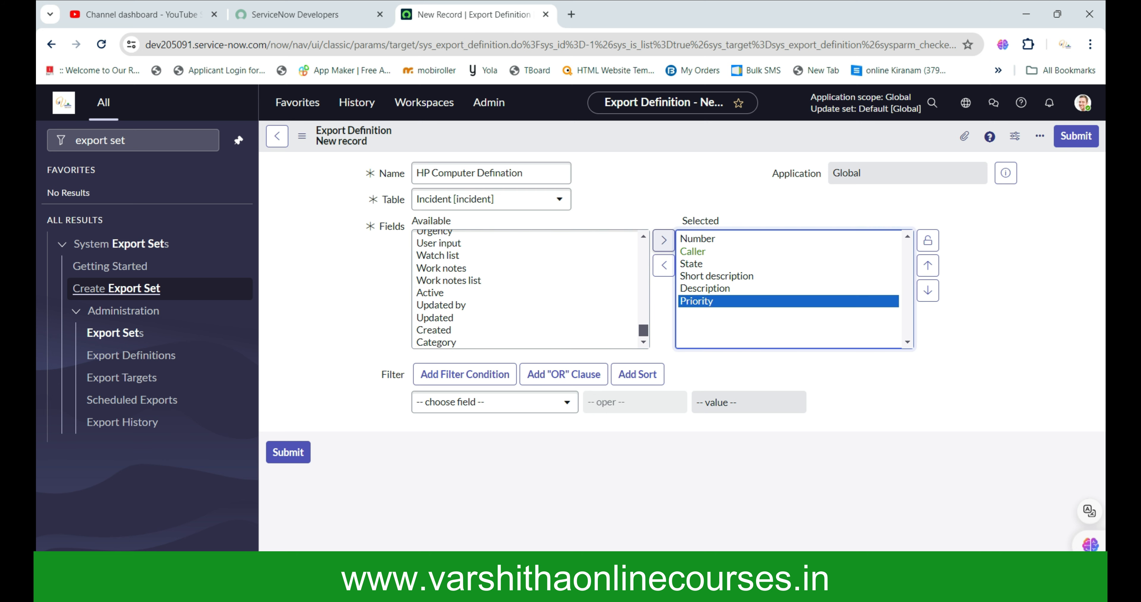
- Add the Updated and Created fields together to the selected fields below Priority
{"action": "left_click", "coordinate": [434, 330]}
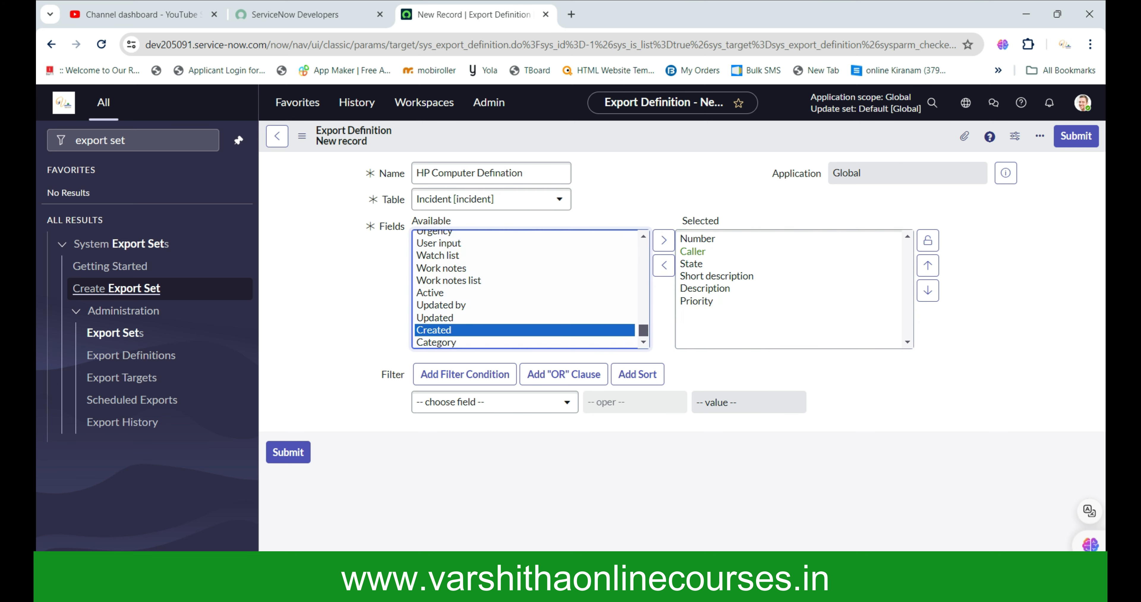
{"action": "left_click", "coordinate": [435, 318], "text": "ctrl"}
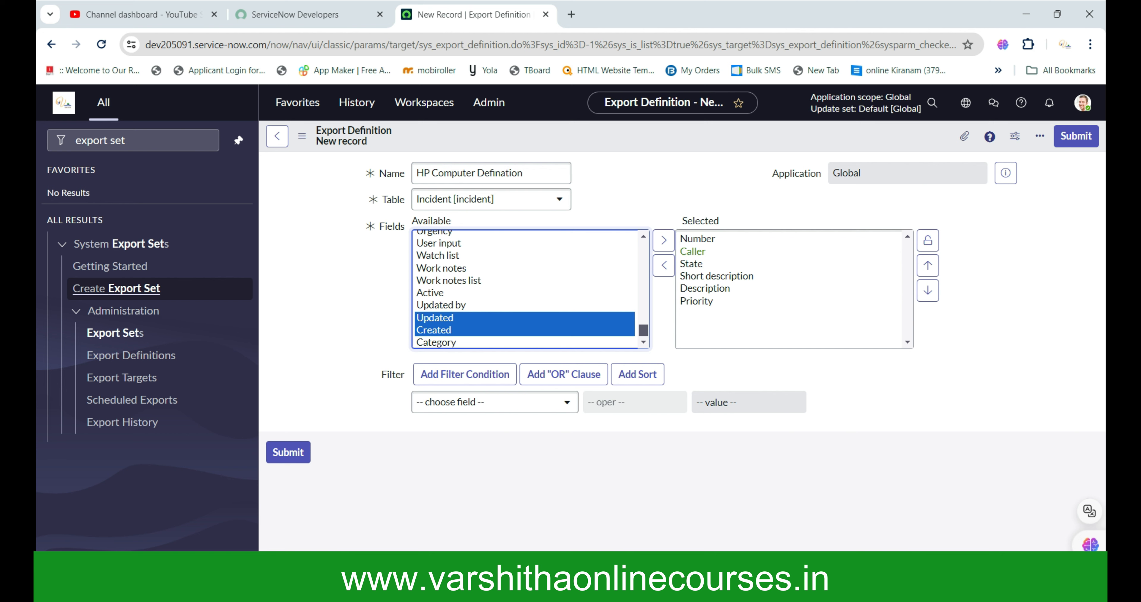
{"action": "left_click", "coordinate": [663, 240]}
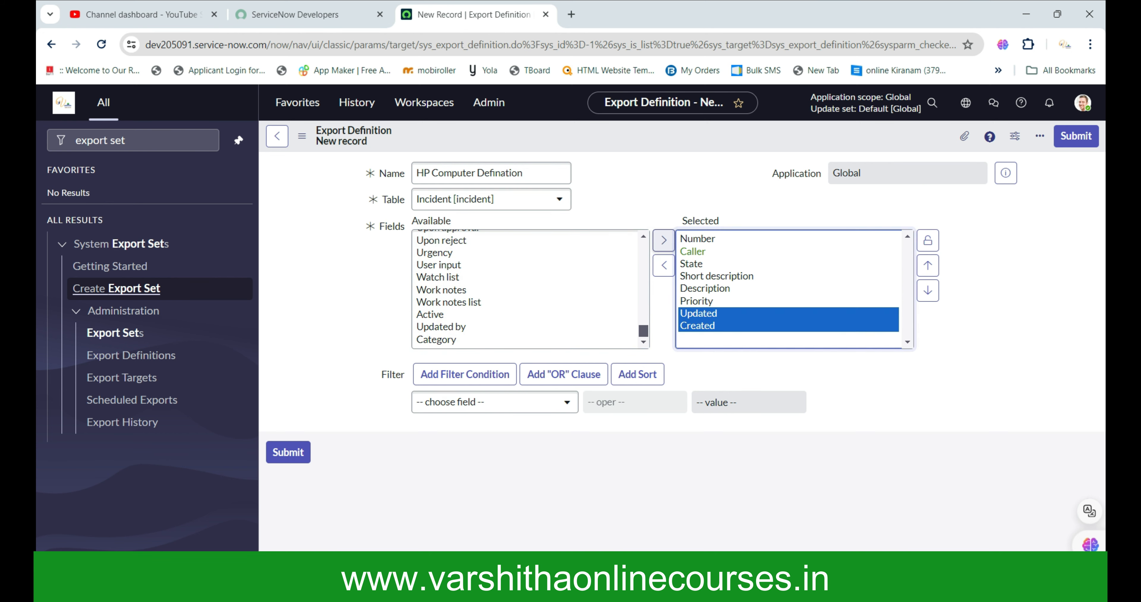
{"action": "left_click", "coordinate": [698, 313]}
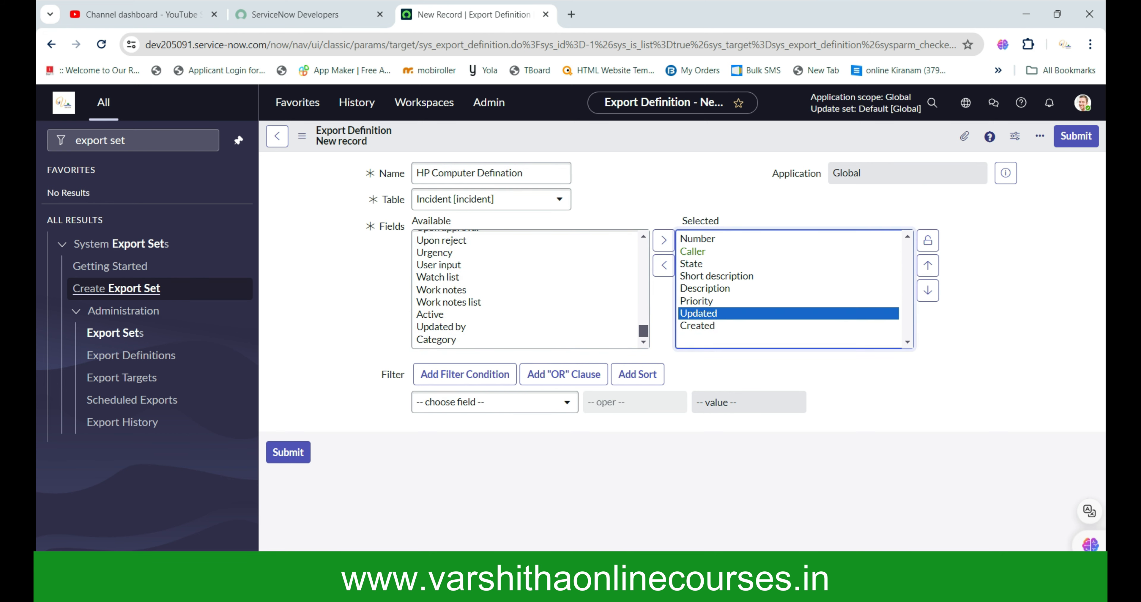
{"action": "left_click", "coordinate": [691, 264]}
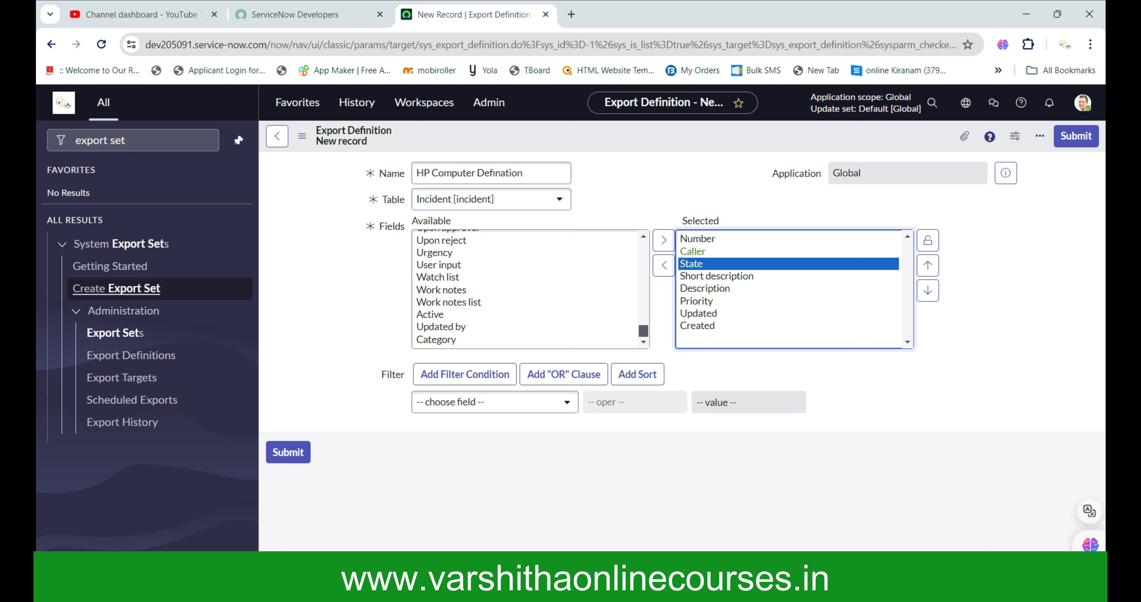
- Set the export definition's filter to Active is true and submit the record
{"action": "left_click", "coordinate": [495, 402]}
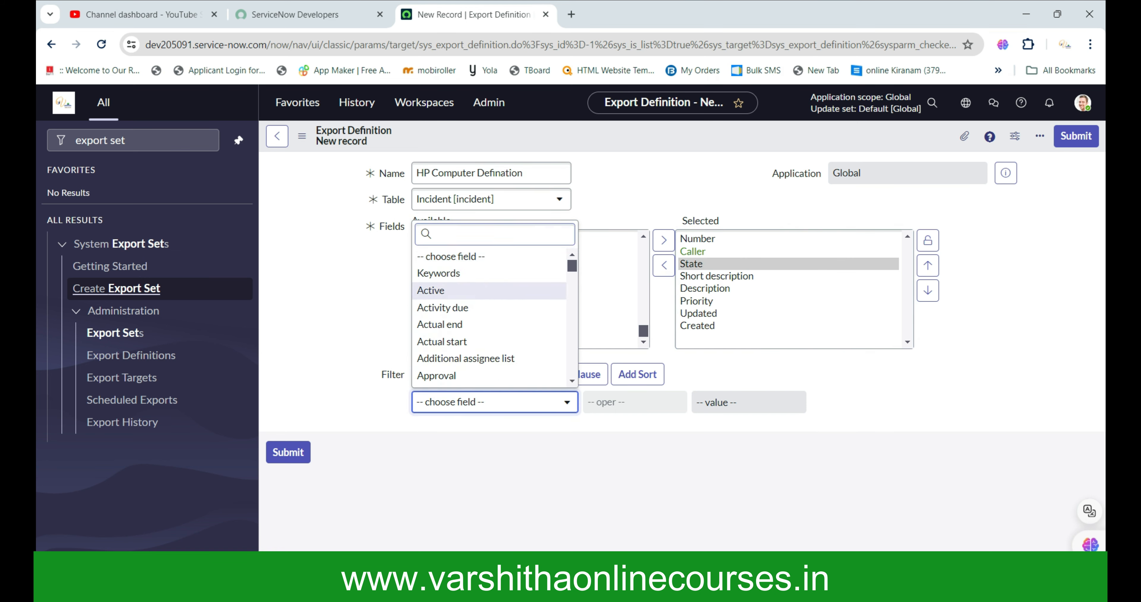
{"action": "key", "text": "Return"}
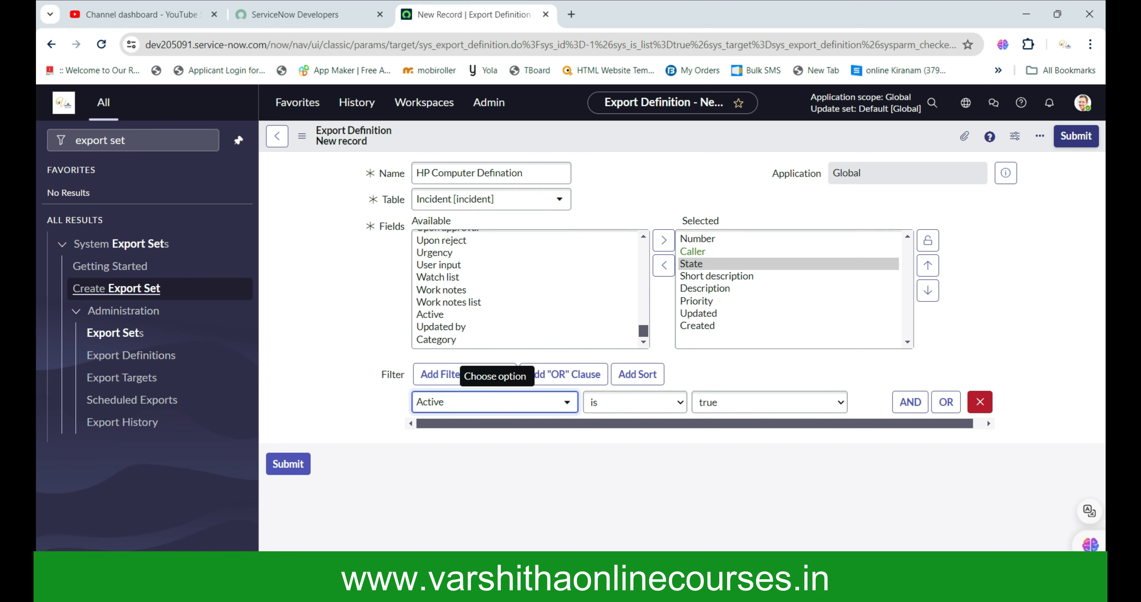
{"action": "left_click", "coordinate": [1076, 137]}
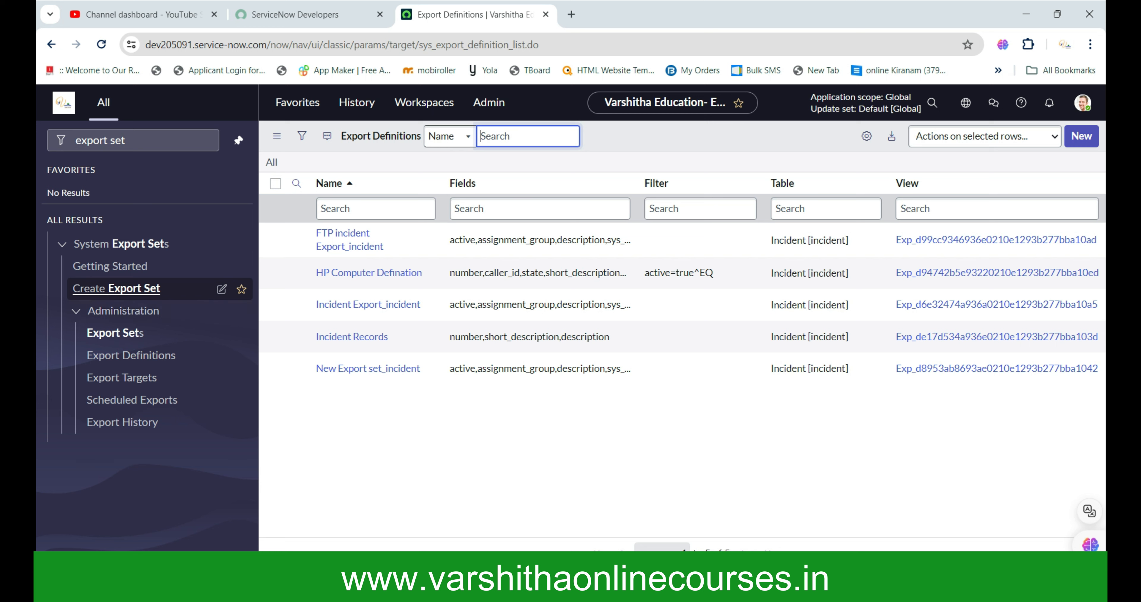
- Start creating a new export set and name it HP Incidents Export
{"action": "left_click", "coordinate": [116, 289]}
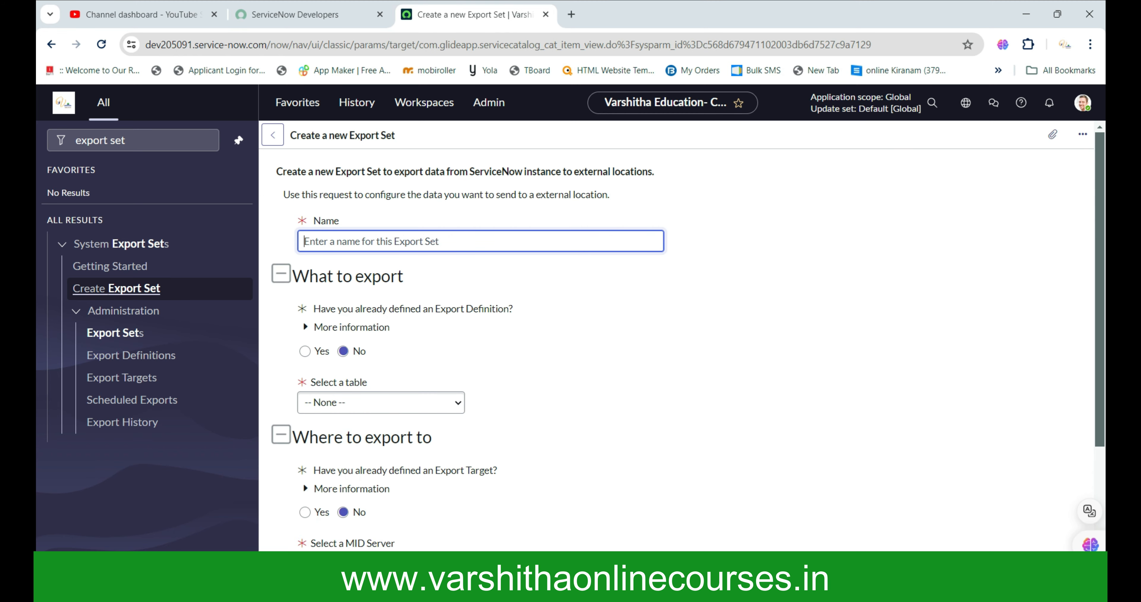
{"action": "type", "text": "HP"}
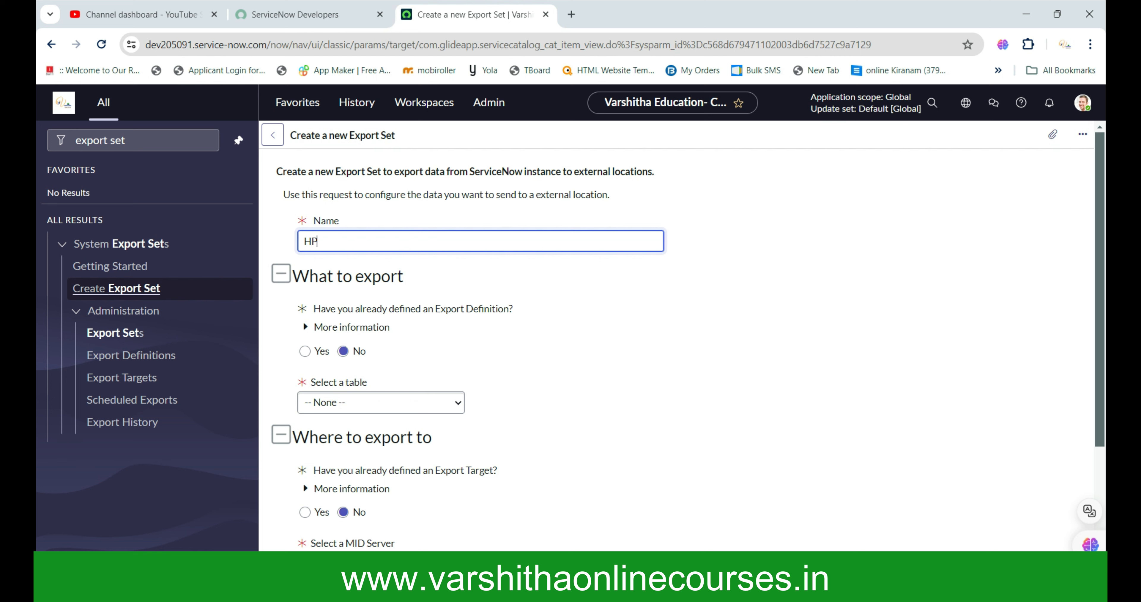
{"action": "type", "text": " Com"}
{"action": "key", "text": "BackSpace"}
{"action": "key", "text": "BackSpace"}
{"action": "key", "text": "BackSpace"}
{"action": "type", "text": "Incidents Export"}
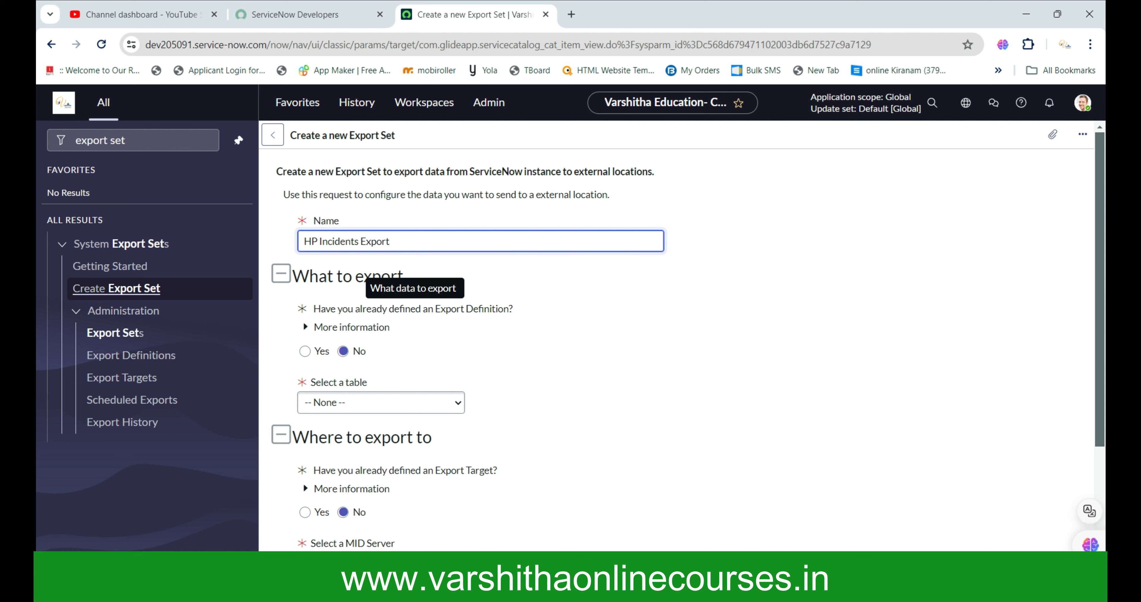
- Choose to use an already defined export definition for the export set and select HP Computer Defination
{"action": "left_click", "coordinate": [305, 351]}
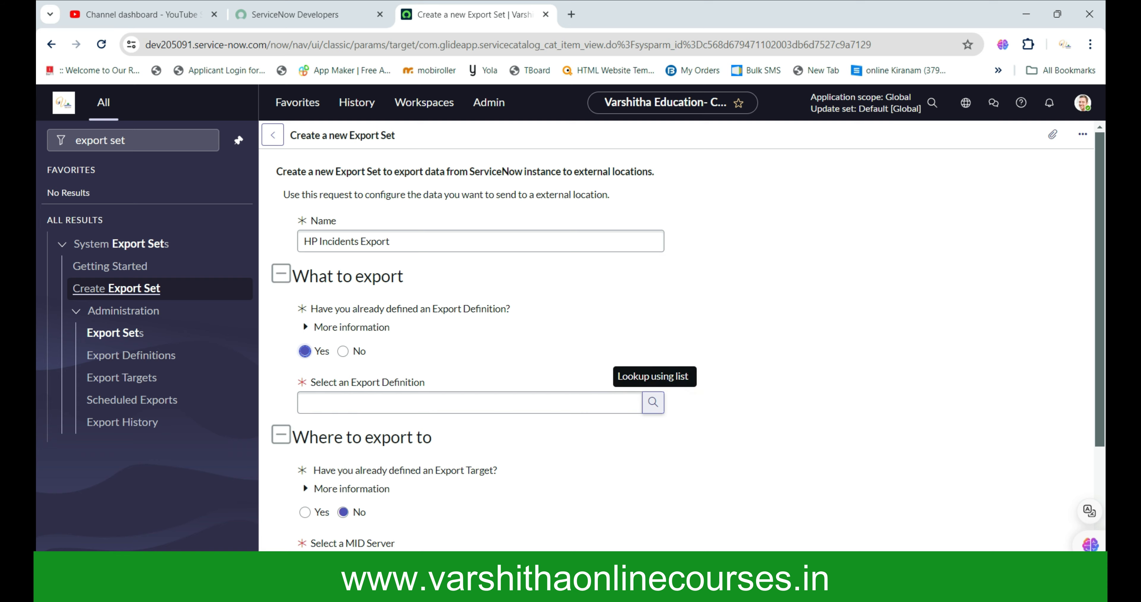
{"action": "left_click", "coordinate": [653, 402]}
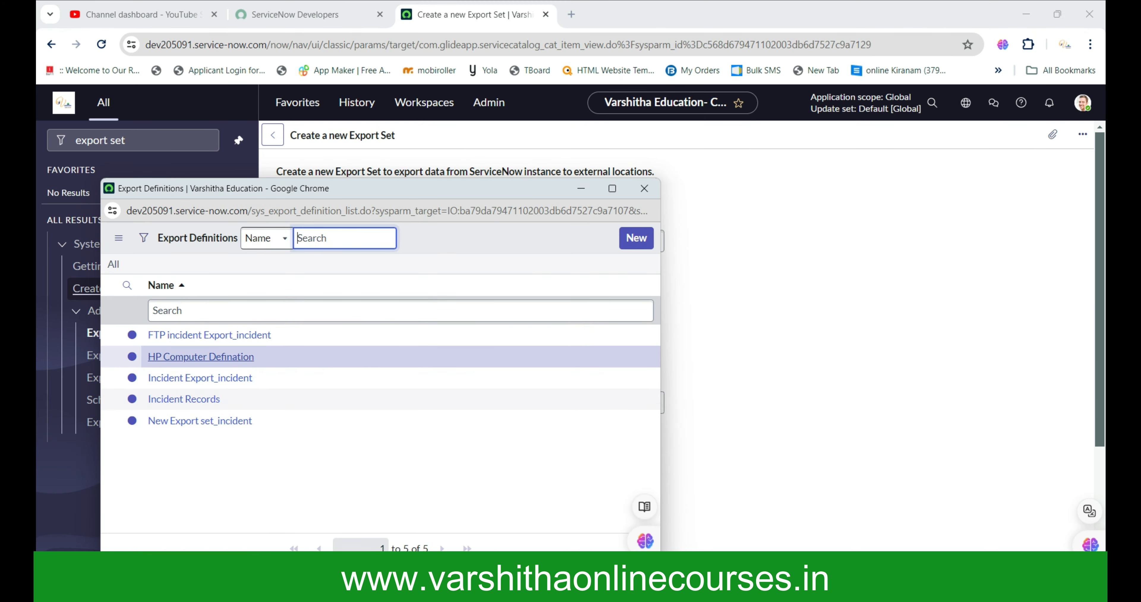
{"action": "left_click", "coordinate": [200, 357]}
- Choose the already defined export target HP Computer and submit the new export set
{"action": "scroll", "coordinate": [678, 336], "scroll_direction": "down", "scroll_amount": 1}
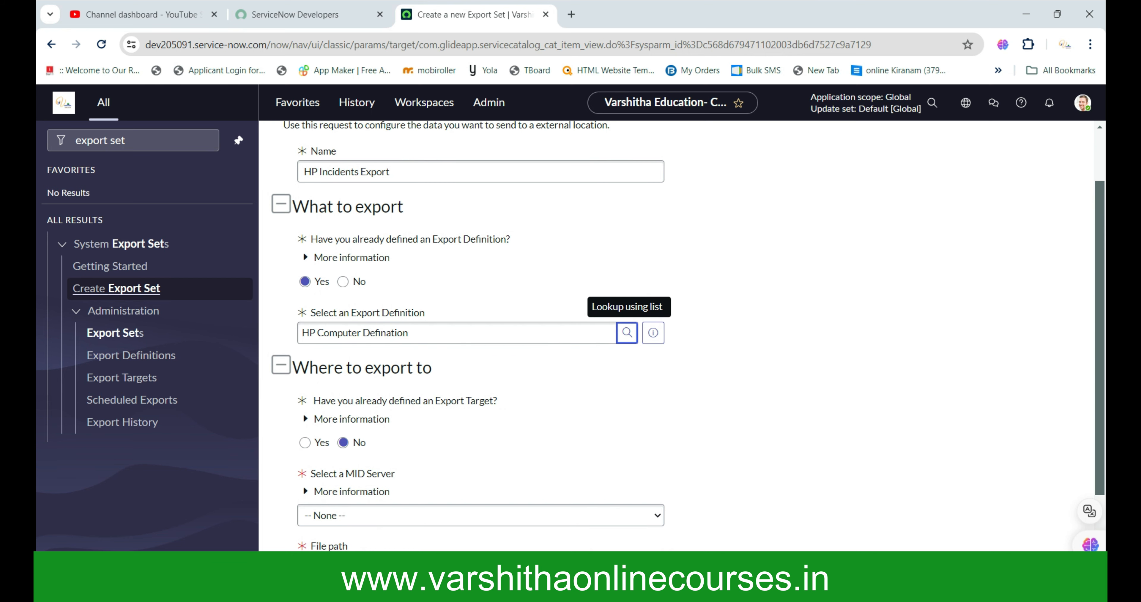
{"action": "scroll", "coordinate": [677, 336], "scroll_direction": "down", "scroll_amount": 2}
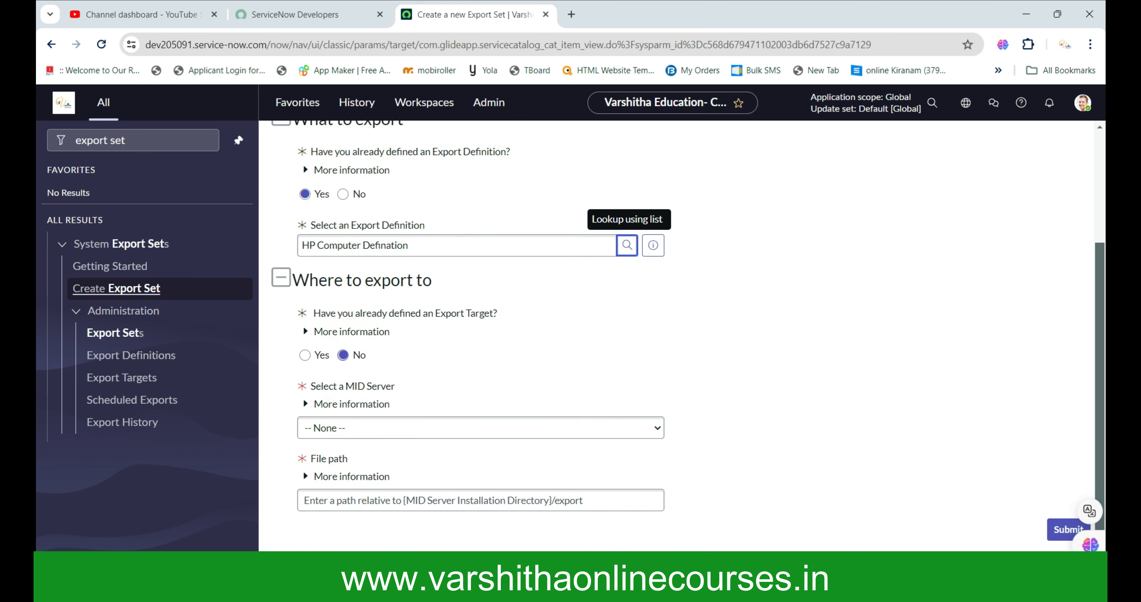
{"action": "left_click", "coordinate": [305, 354]}
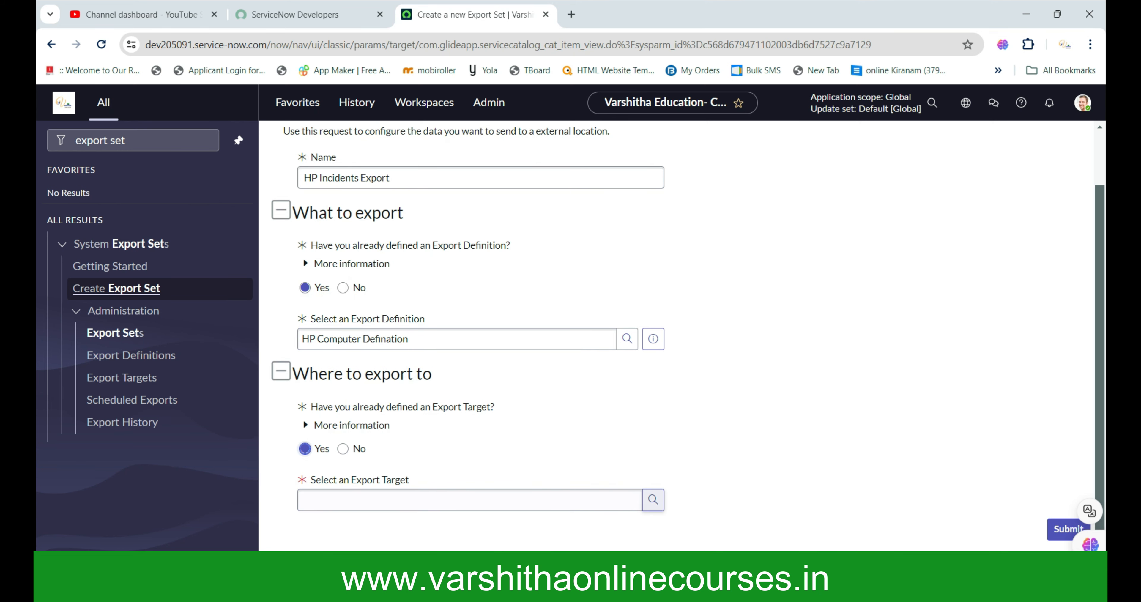
{"action": "left_click", "coordinate": [652, 499]}
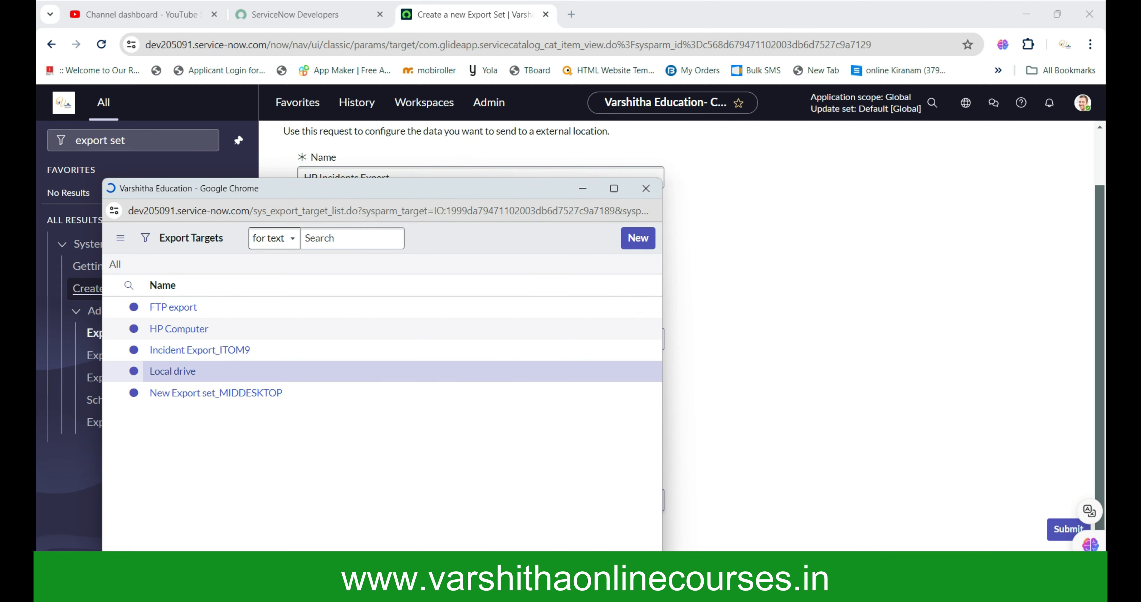
{"action": "left_click", "coordinate": [179, 356]}
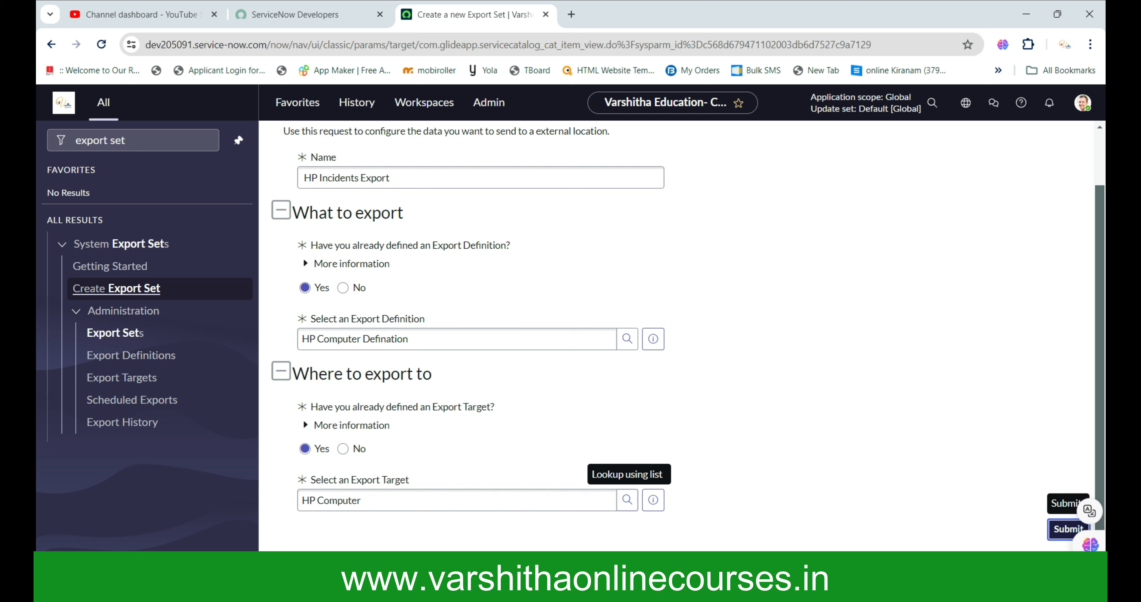
{"action": "left_click", "coordinate": [1066, 528]}
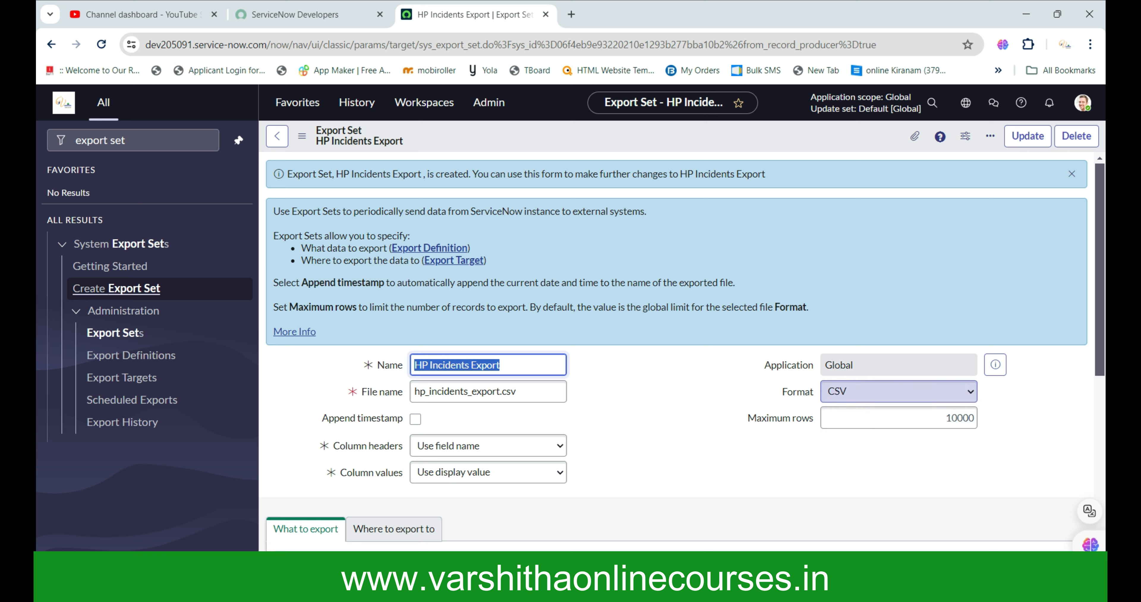
- Set the HP Incidents Export set's file format to Excel (.xlsx)
{"action": "left_click", "coordinate": [899, 392]}
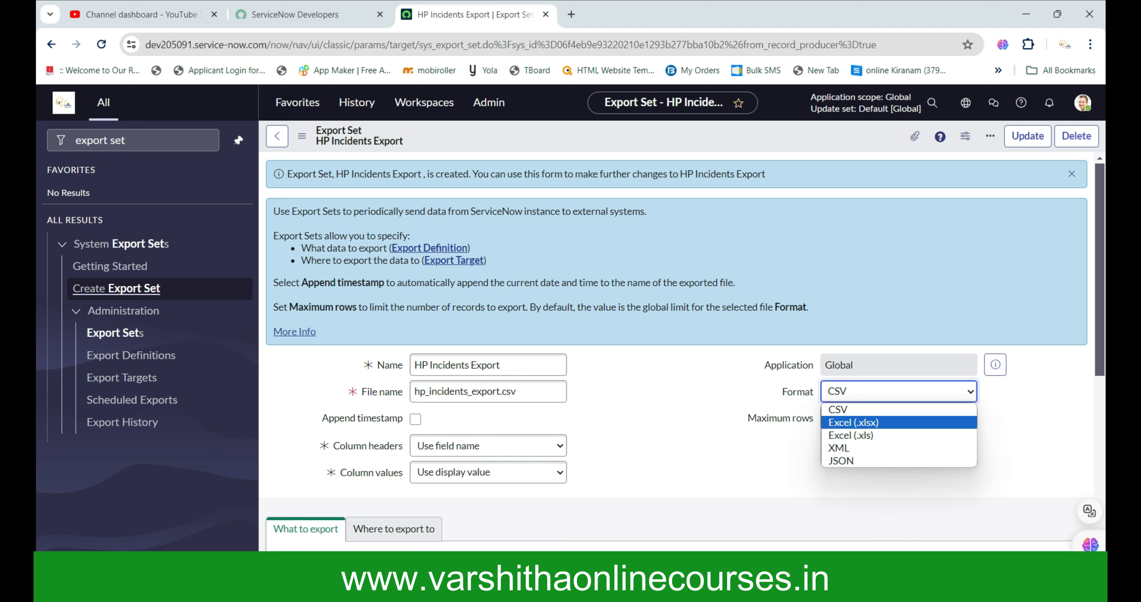
{"action": "left_click", "coordinate": [853, 422]}
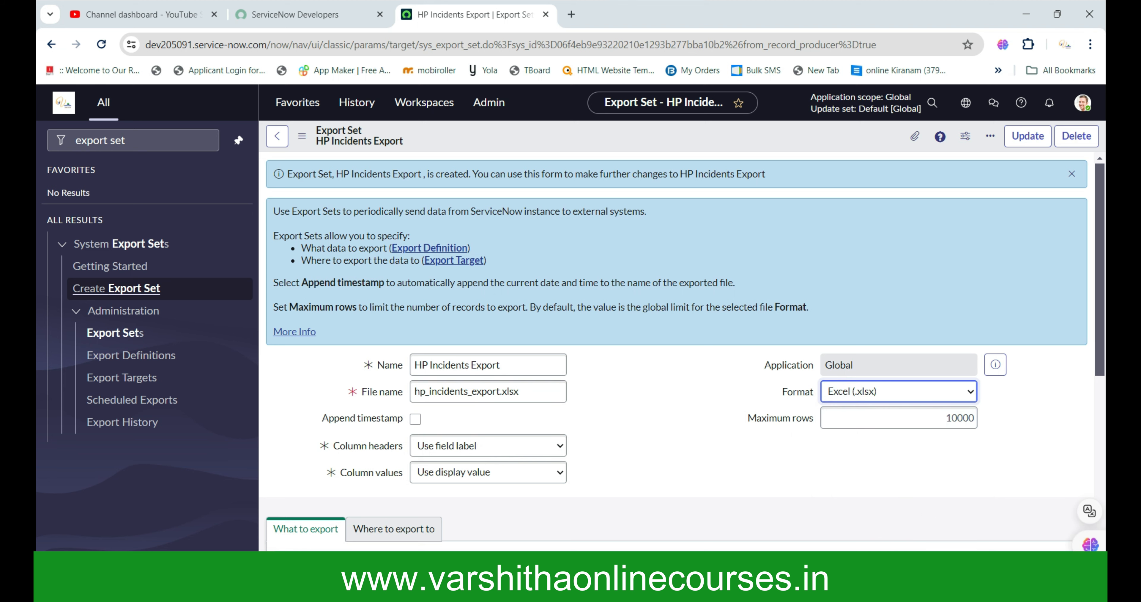
- Set the export set's column headers to Use field label and its column values to Use display value
{"action": "scroll", "coordinate": [682, 354], "scroll_direction": "down", "scroll_amount": 5}
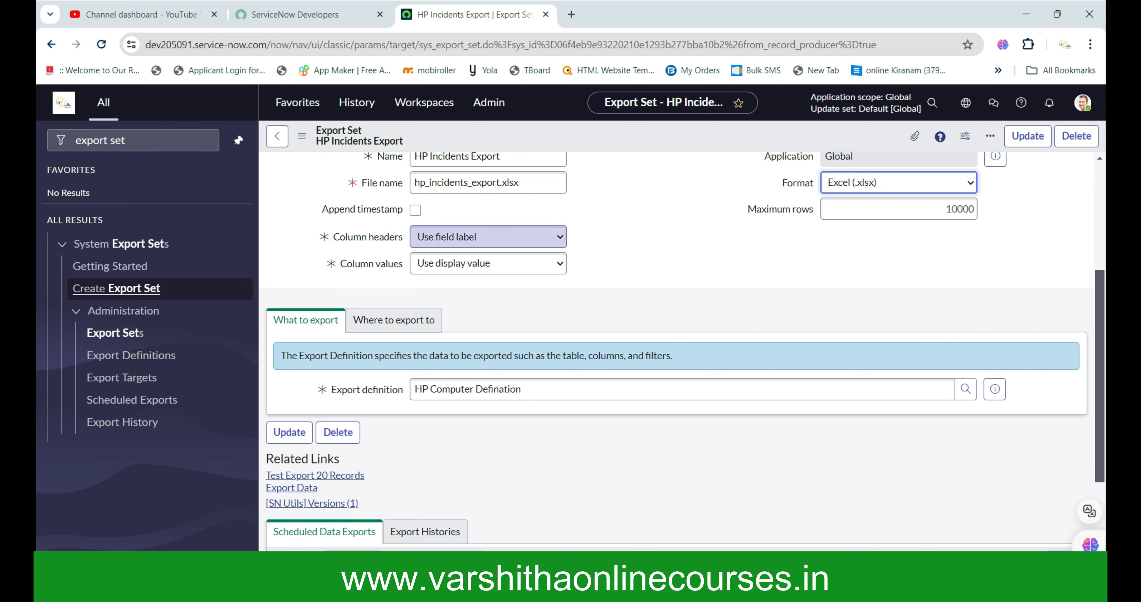
{"action": "left_click", "coordinate": [487, 237]}
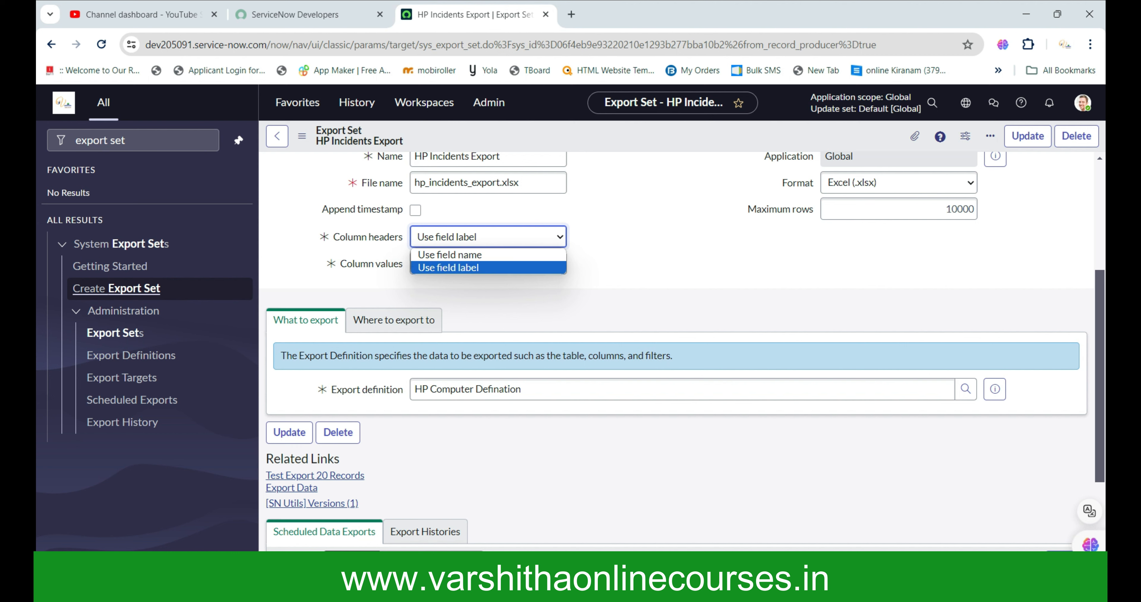
{"action": "left_click", "coordinate": [448, 268]}
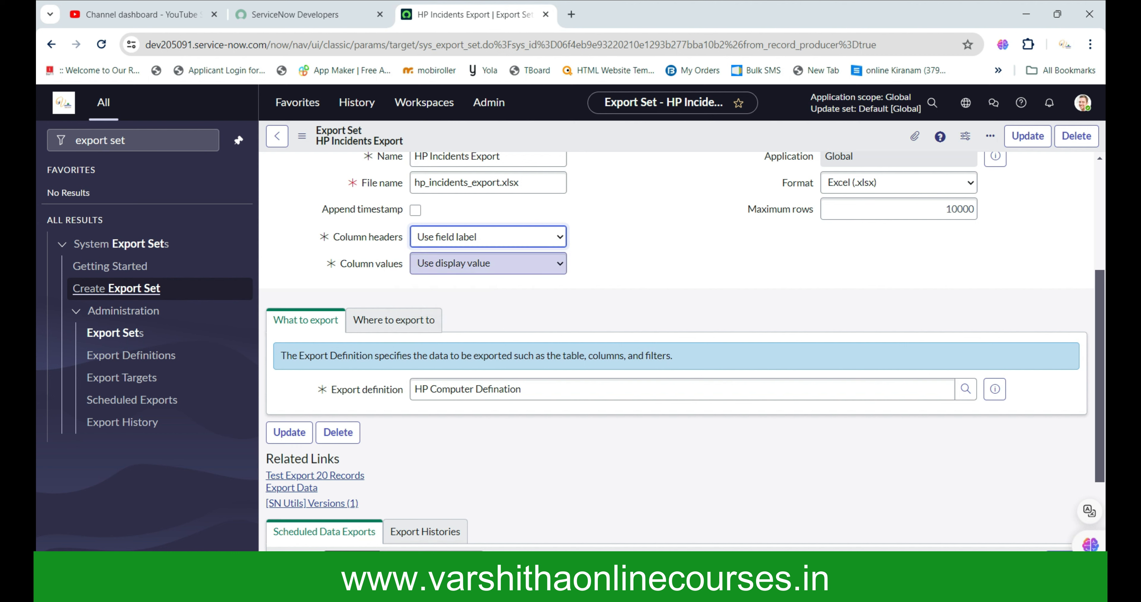
{"action": "left_click", "coordinate": [448, 264]}
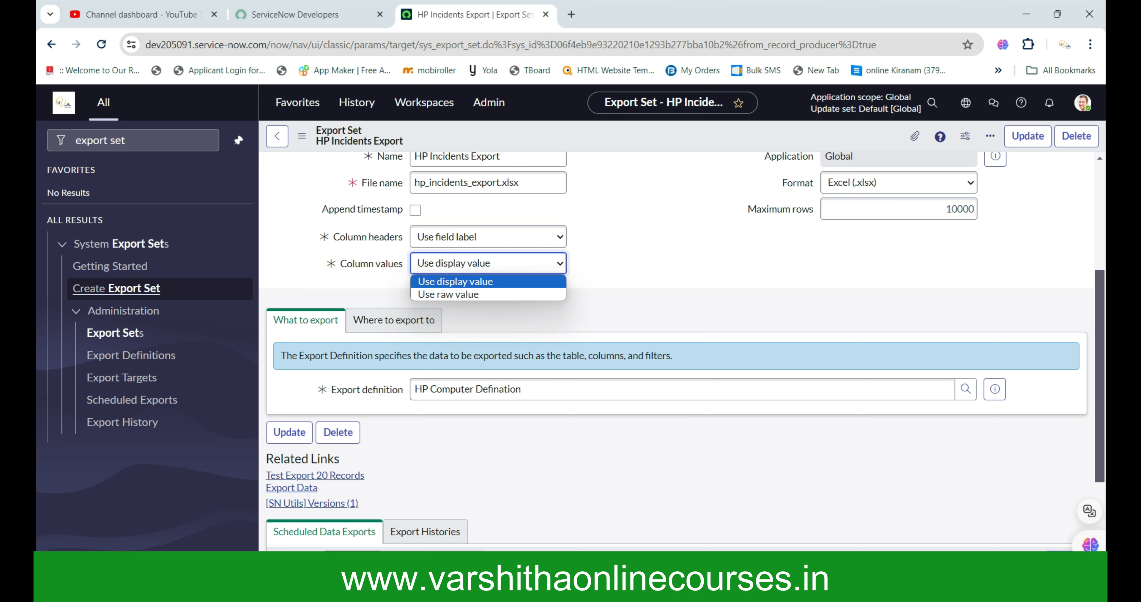
{"action": "left_click", "coordinate": [455, 282]}
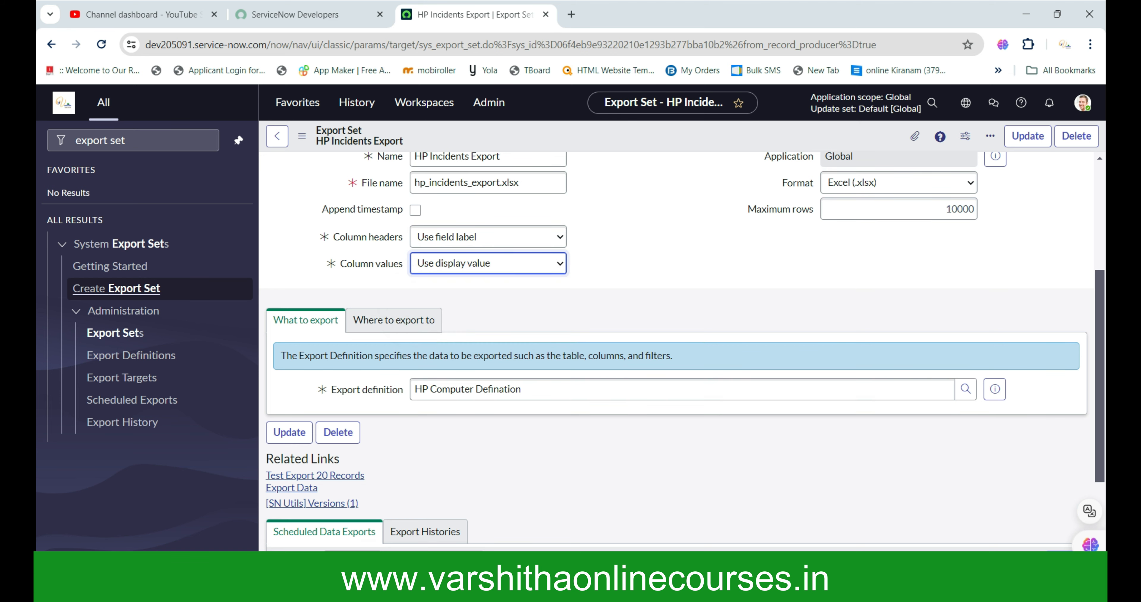
- Check the export set's target and definition, run the data export, and dismiss the result dialog
{"action": "scroll", "coordinate": [682, 352], "scroll_direction": "down", "scroll_amount": 2}
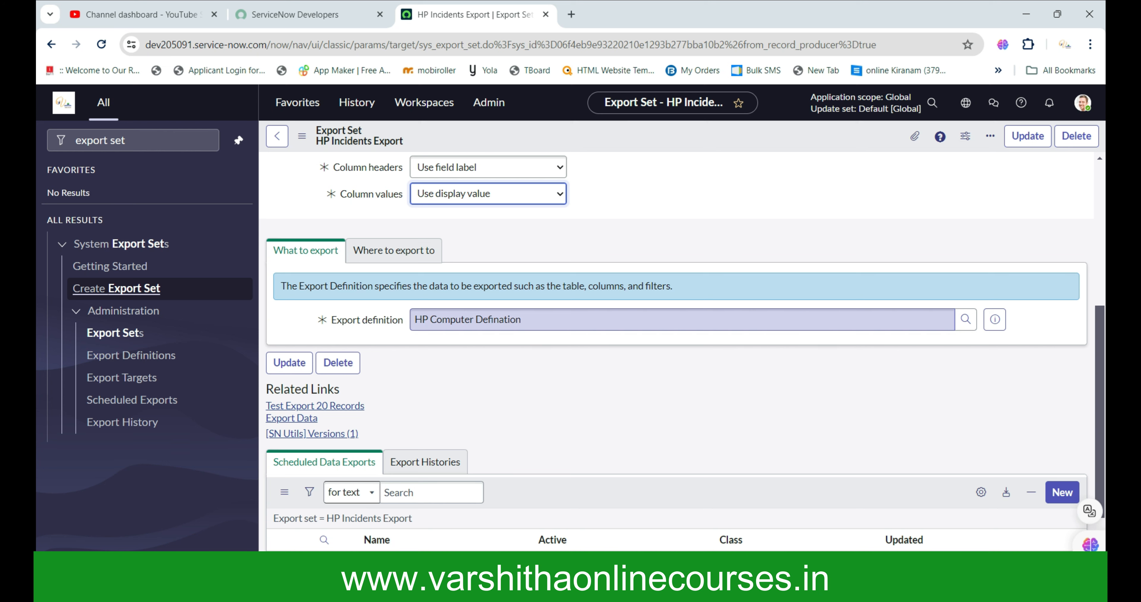
{"action": "left_click", "coordinate": [393, 251]}
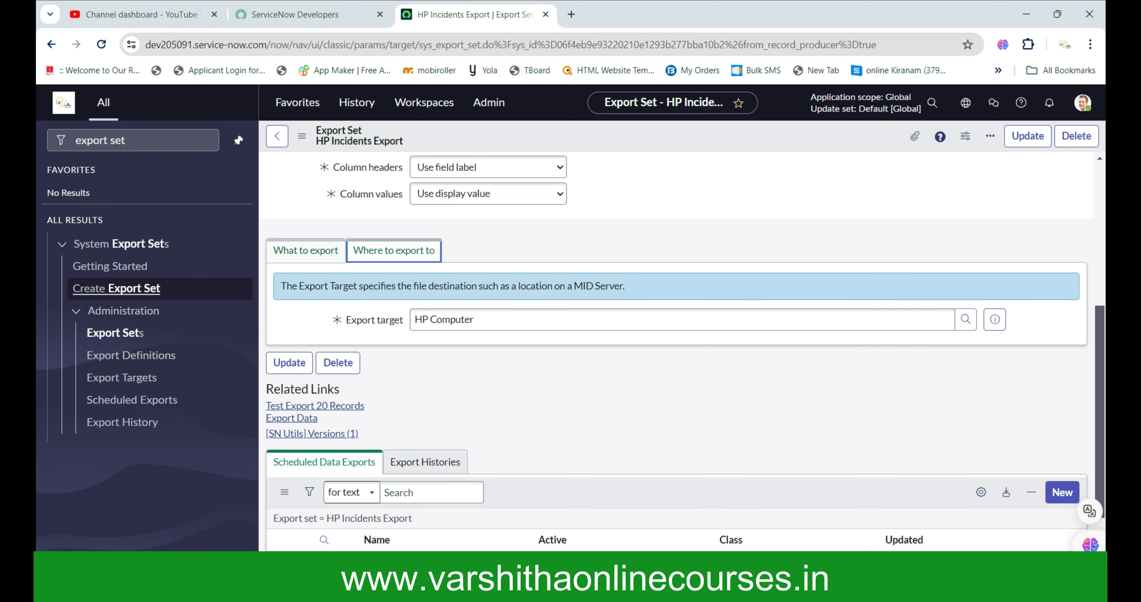
{"action": "left_click", "coordinate": [306, 251]}
{"action": "scroll", "coordinate": [682, 352], "scroll_direction": "down", "scroll_amount": 2}
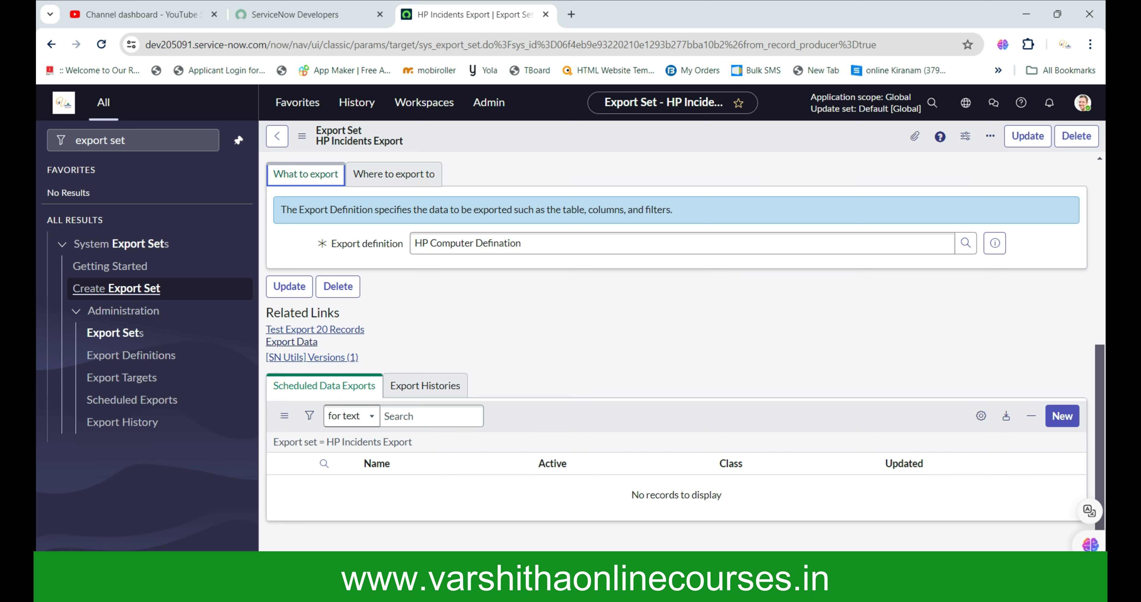
{"action": "left_click", "coordinate": [291, 342]}
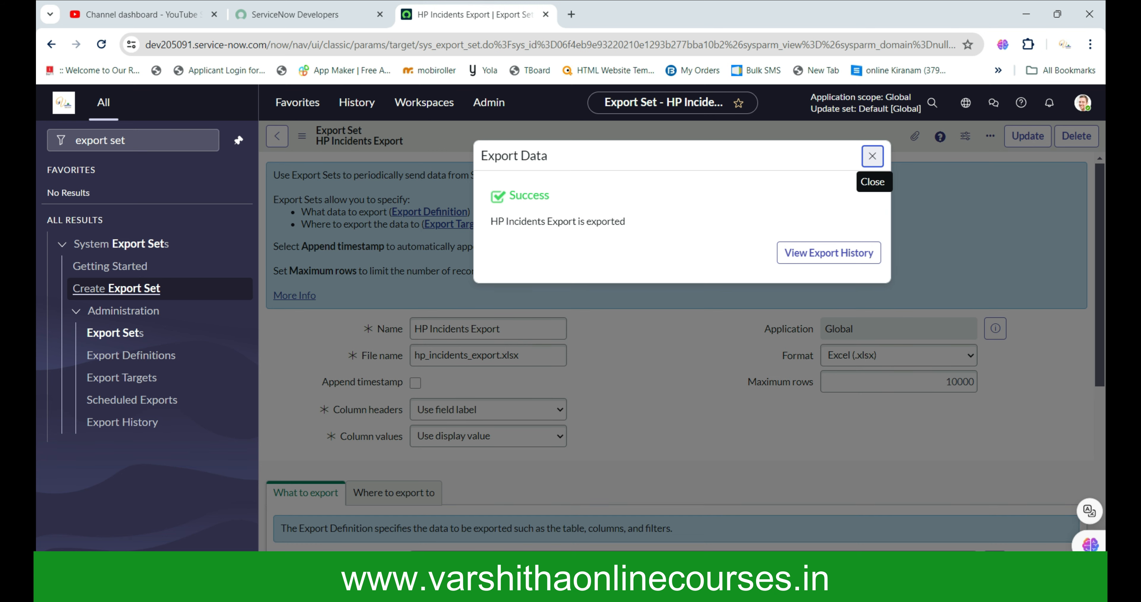
{"action": "left_click", "coordinate": [872, 155]}
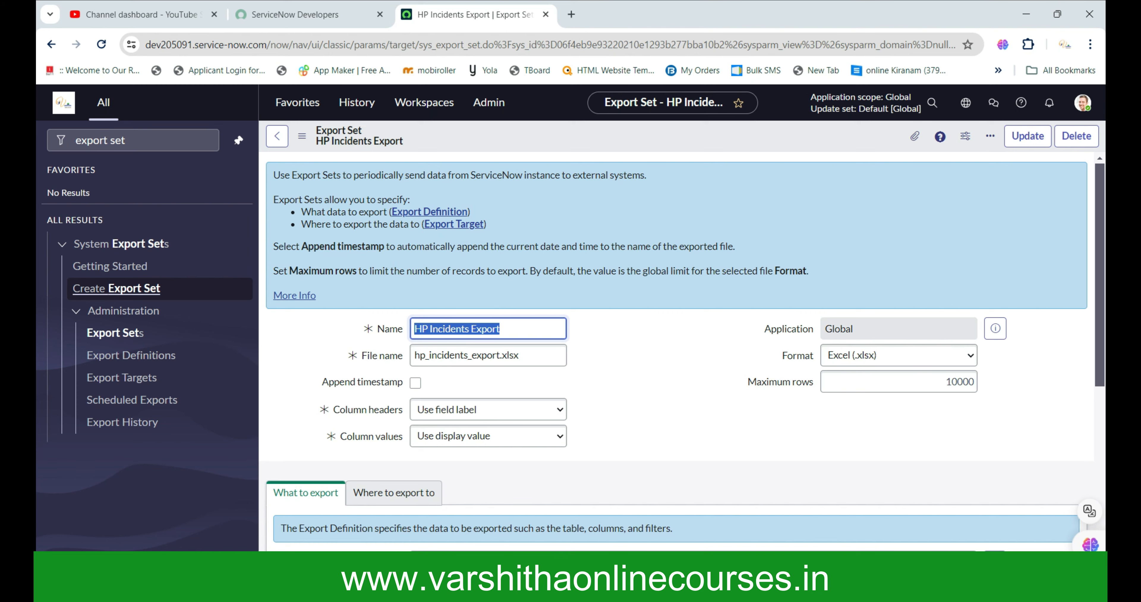
- Switch to File Explorer and open the hp_incidents_export workbook from the C: drive folder MID Server\ITOM9\agent\export\DaywiseIncidents
{"action": "key", "text": "super+e"}
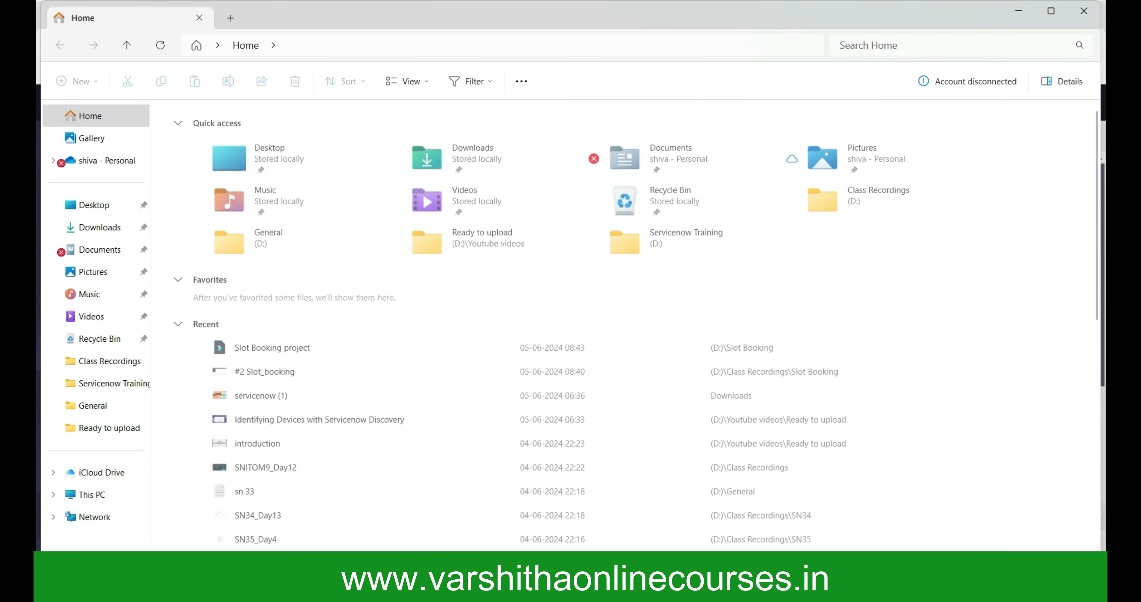
{"action": "left_click", "coordinate": [92, 494]}
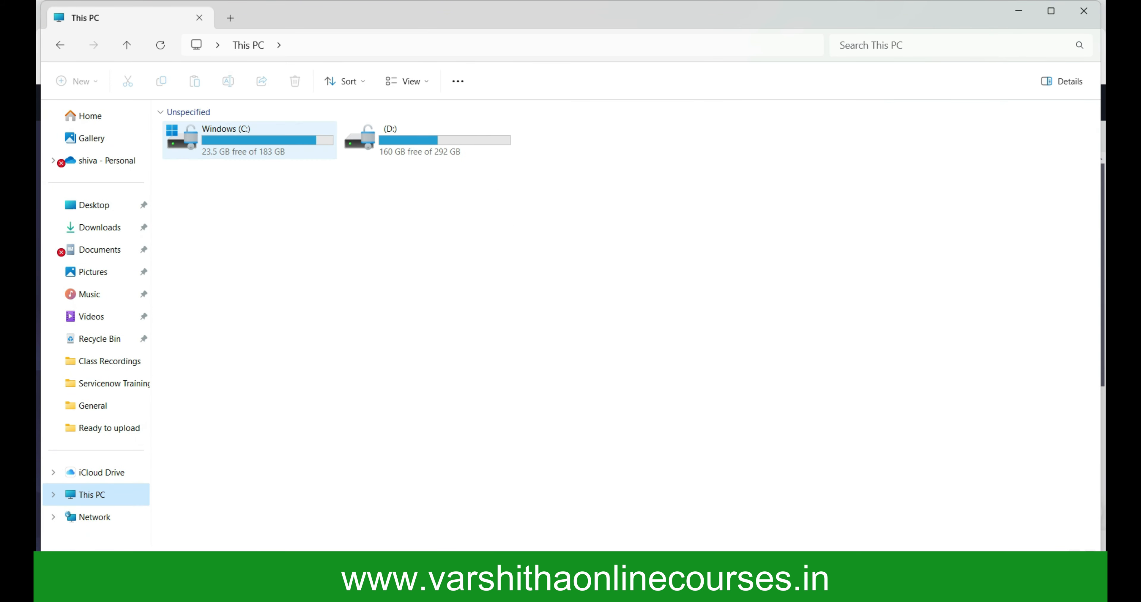
{"action": "double_click", "coordinate": [213, 135]}
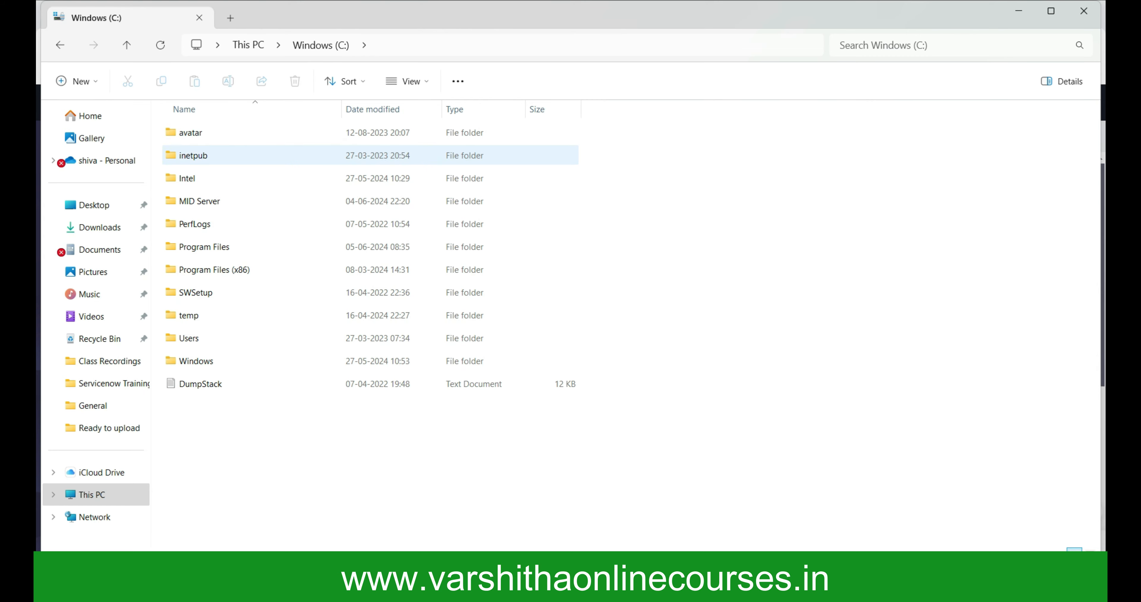
{"action": "left_click", "coordinate": [199, 201]}
{"action": "double_click", "coordinate": [199, 201]}
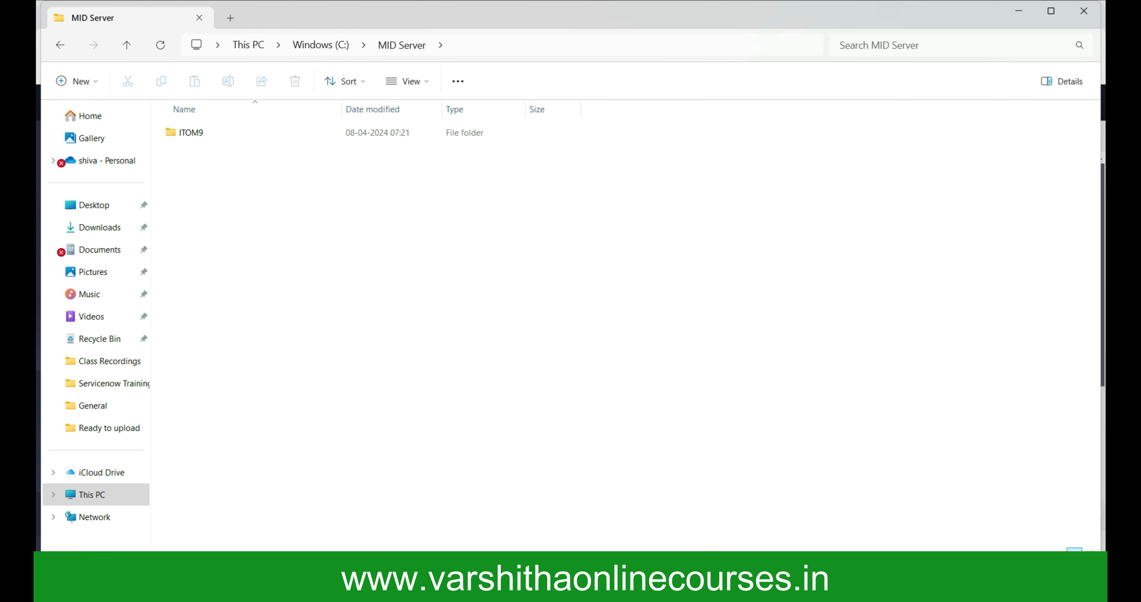
{"action": "double_click", "coordinate": [190, 132]}
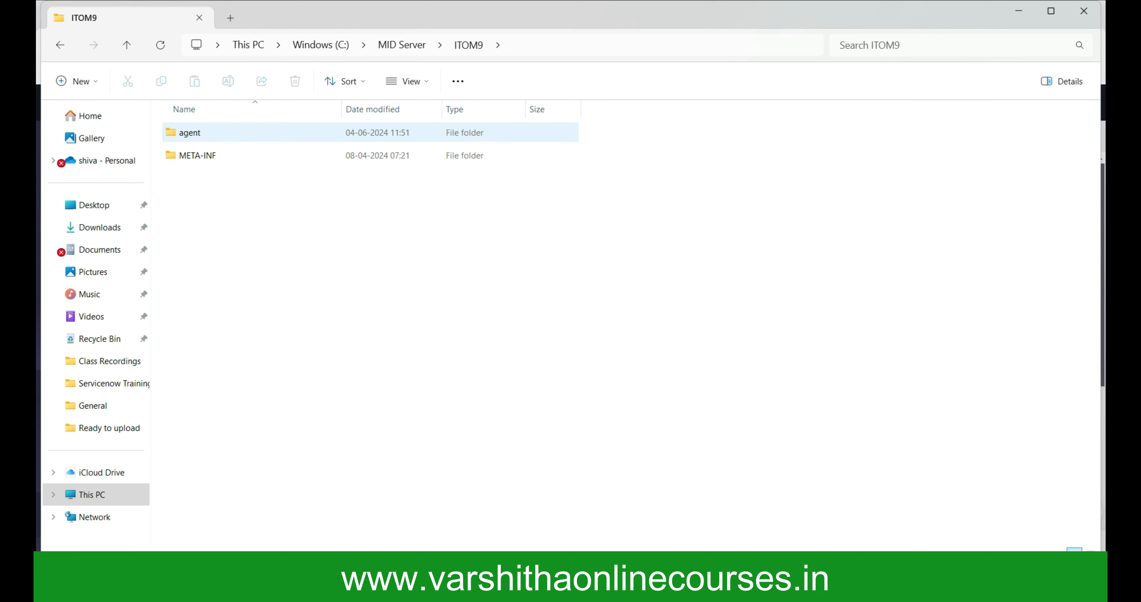
{"action": "double_click", "coordinate": [190, 133]}
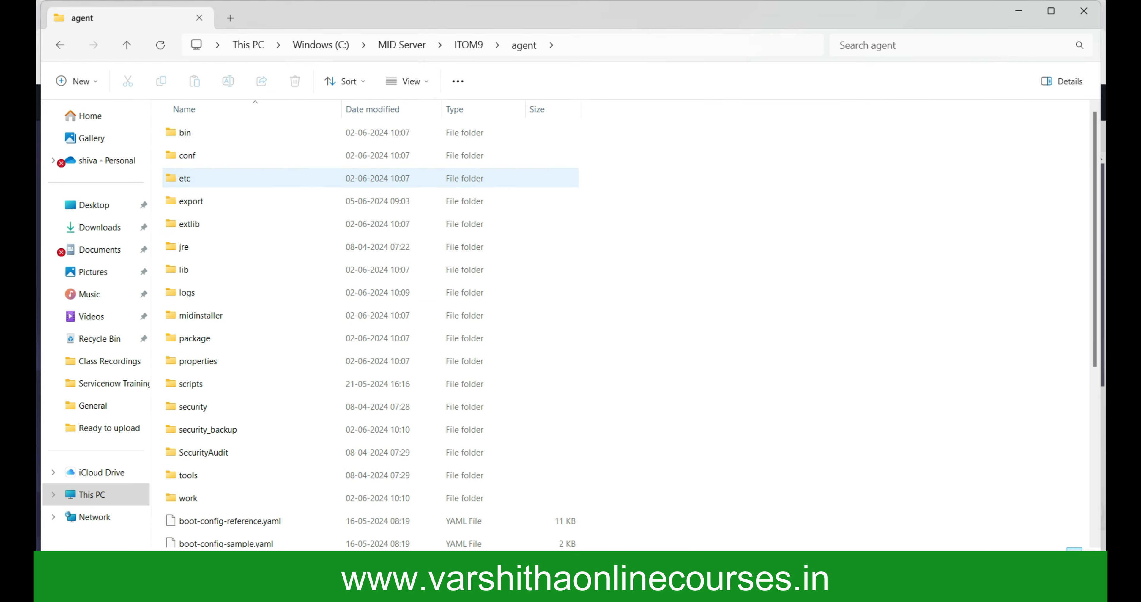
{"action": "left_click", "coordinate": [191, 201]}
{"action": "double_click", "coordinate": [191, 201]}
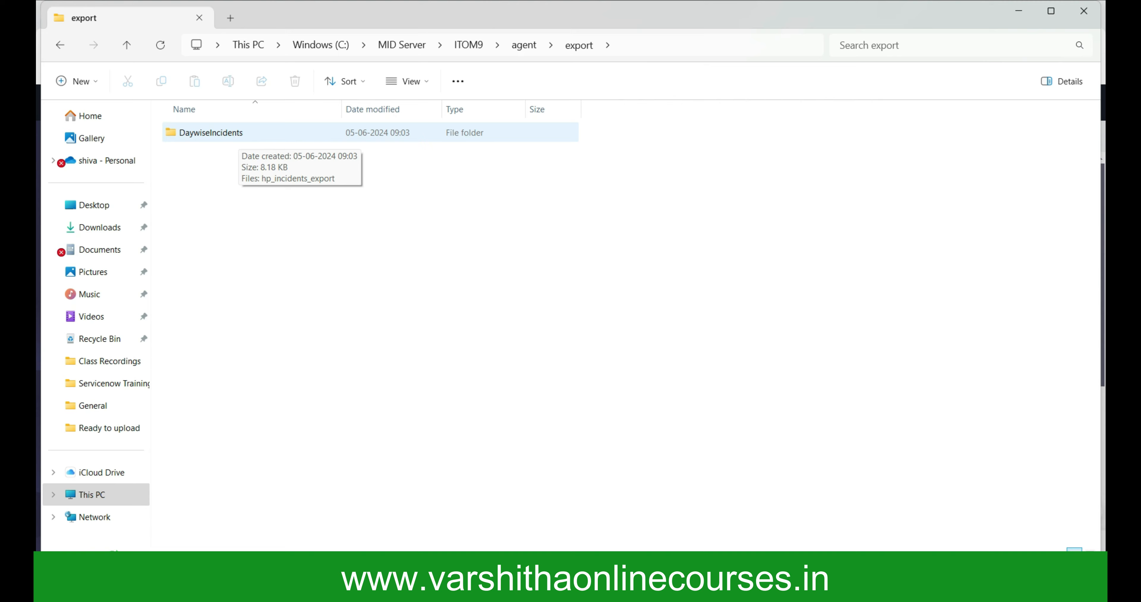
{"action": "double_click", "coordinate": [230, 133]}
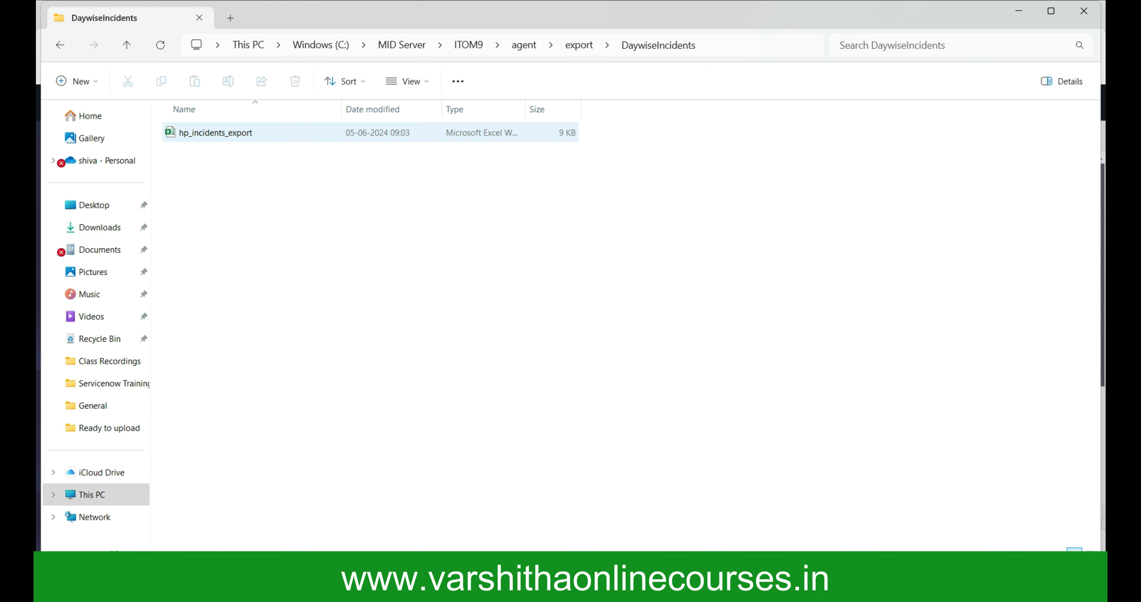
{"action": "double_click", "coordinate": [210, 133]}
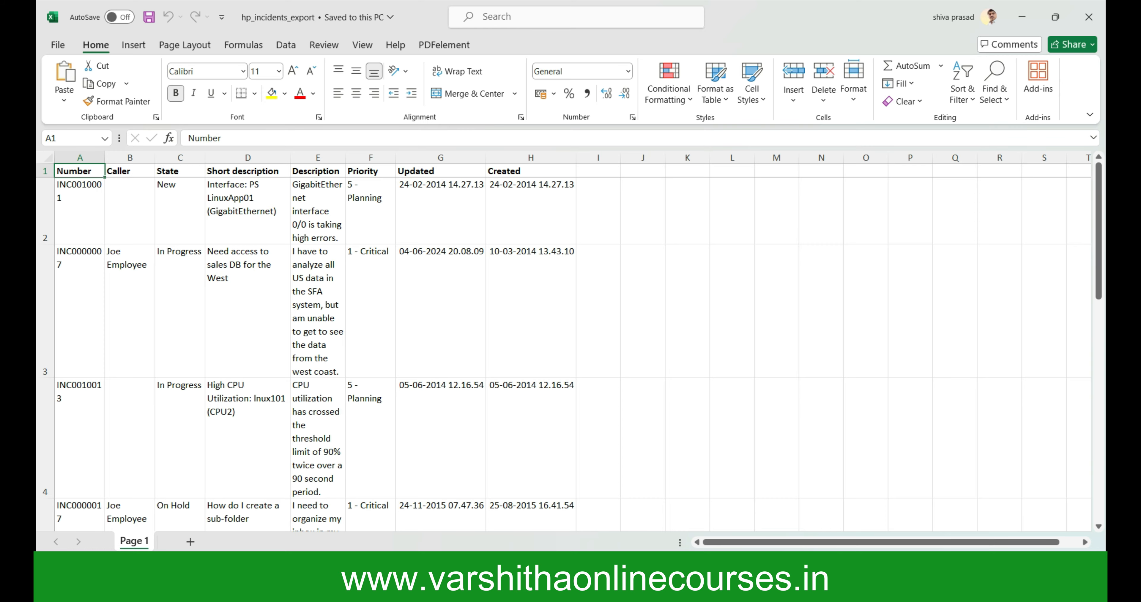
- Widen the Number, Description and Short description columns and fit the heights of all incident rows to their text
{"action": "scroll", "coordinate": [571, 345], "scroll_direction": "down", "scroll_amount": 7}
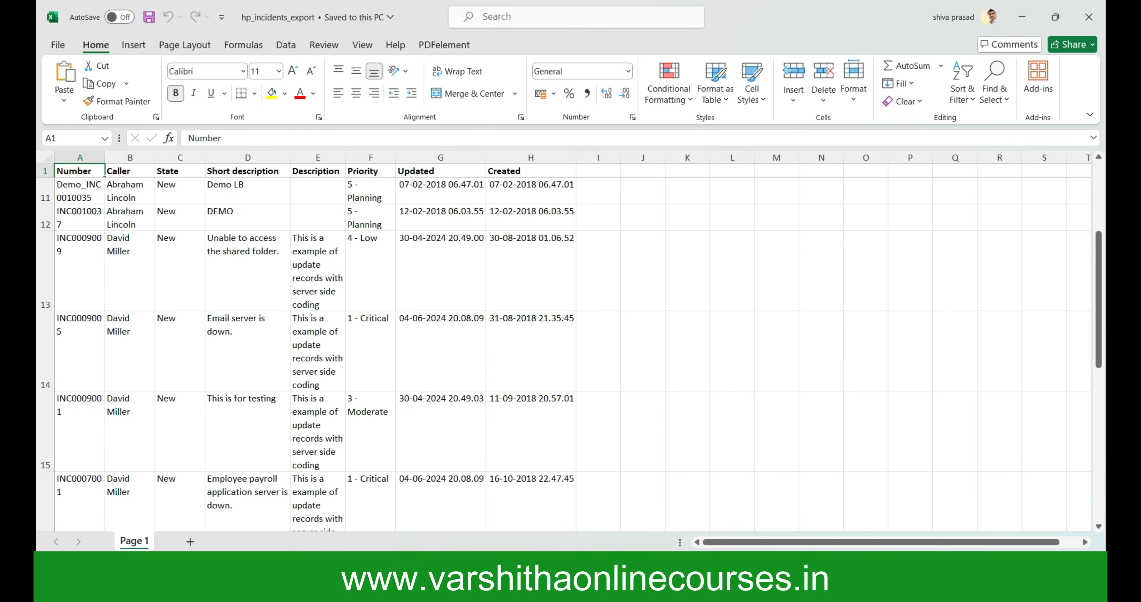
{"action": "scroll", "coordinate": [572, 345], "scroll_direction": "up", "scroll_amount": 7}
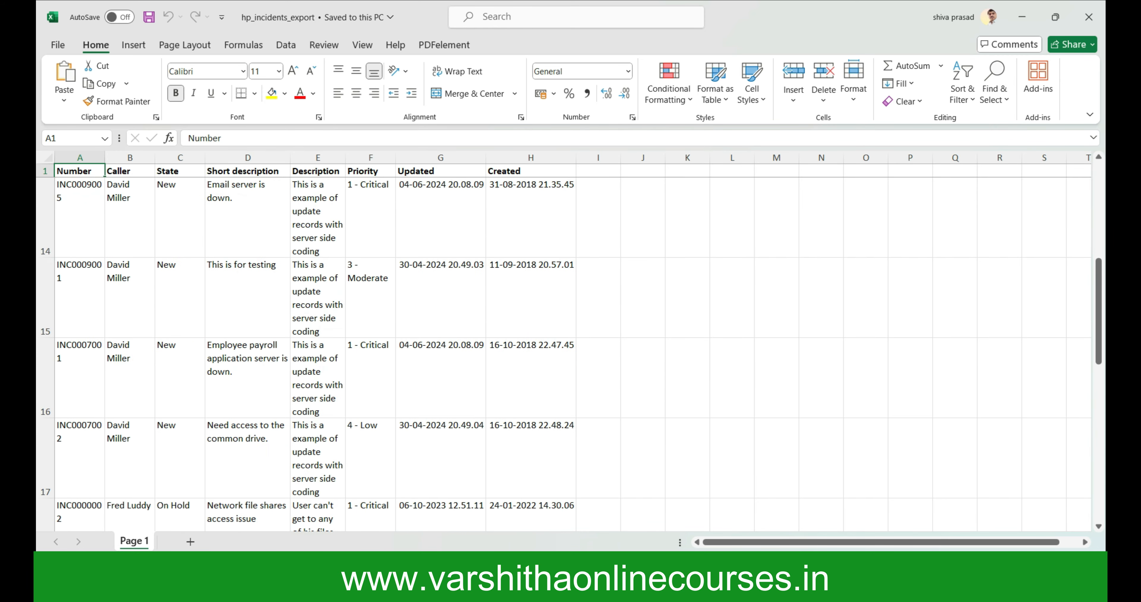
{"action": "left_click_drag", "start_coordinate": [105, 157], "coordinate": [128, 157]}
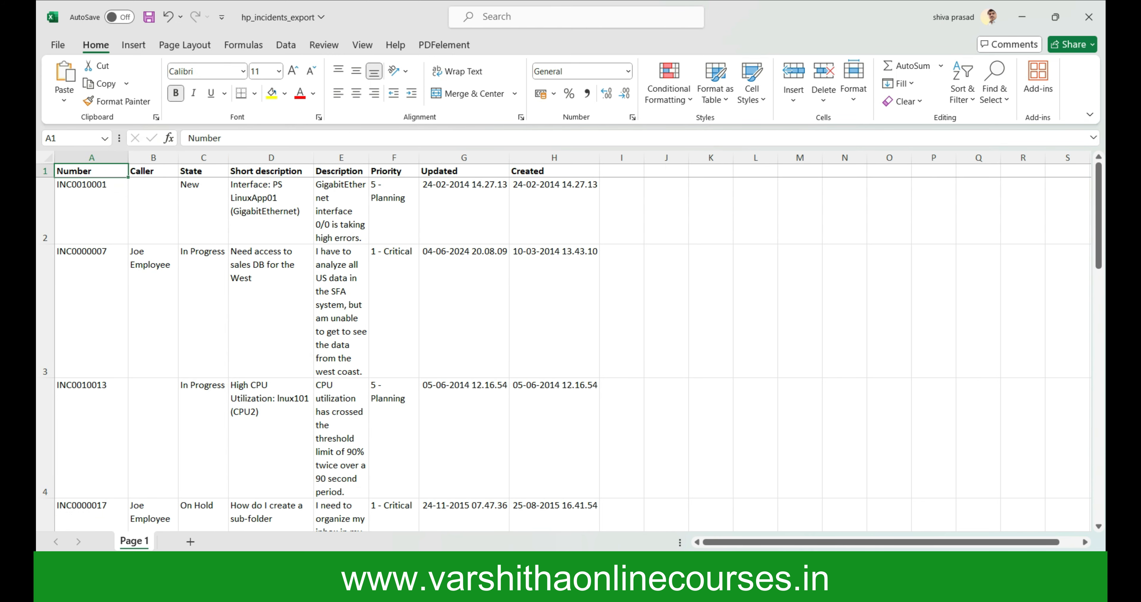
{"action": "left_click_drag", "start_coordinate": [368, 157], "coordinate": [639, 157]}
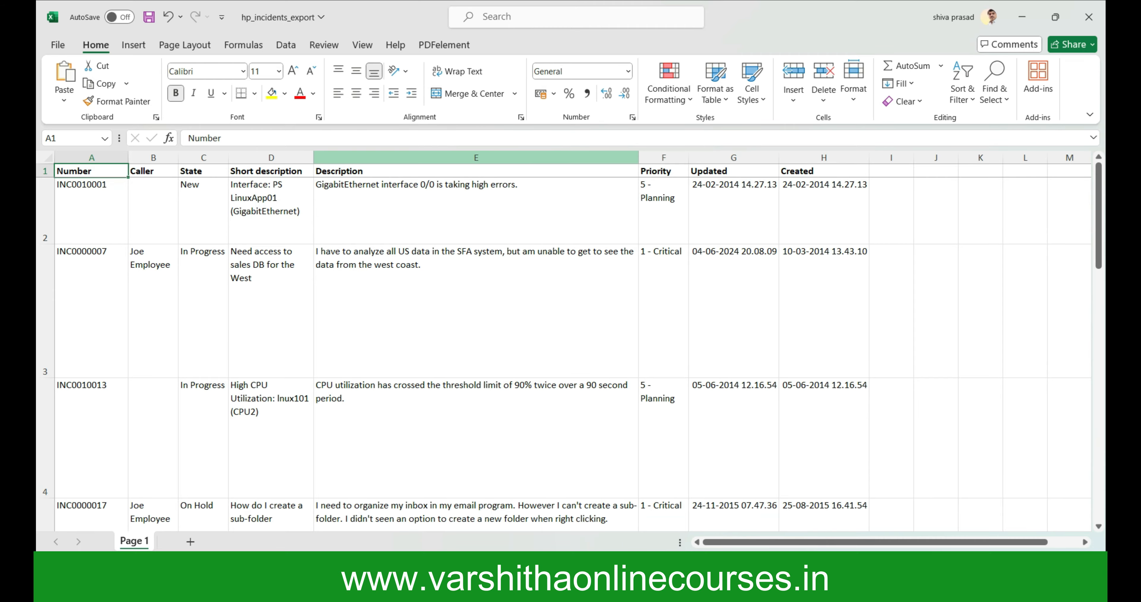
{"action": "left_click_drag", "start_coordinate": [313, 157], "coordinate": [488, 158]}
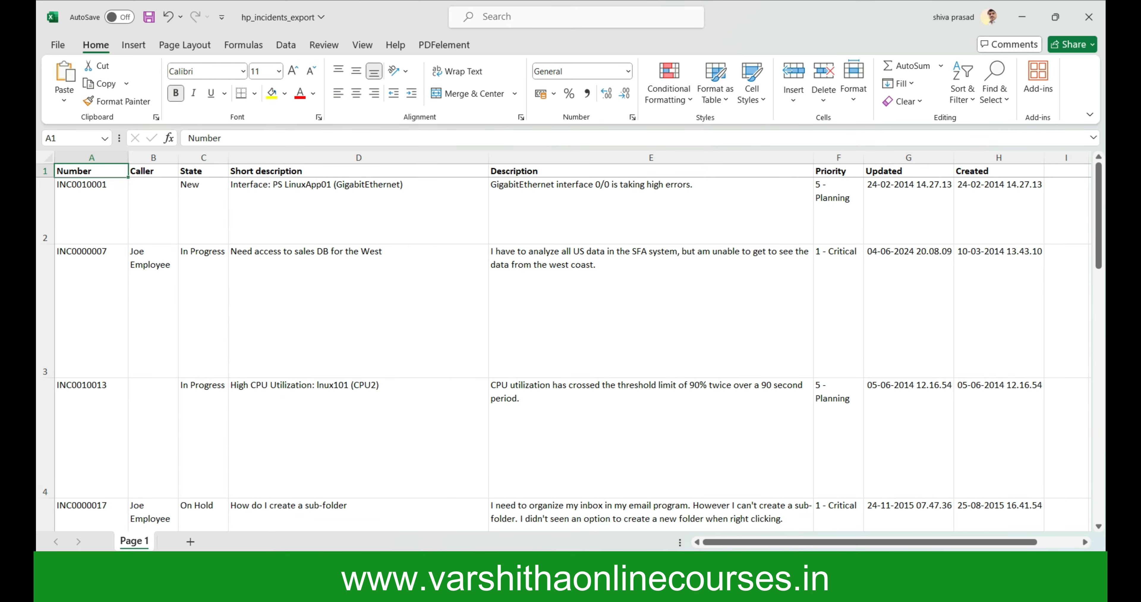
{"action": "left_click_drag", "start_coordinate": [45, 208], "coordinate": [45, 478]}
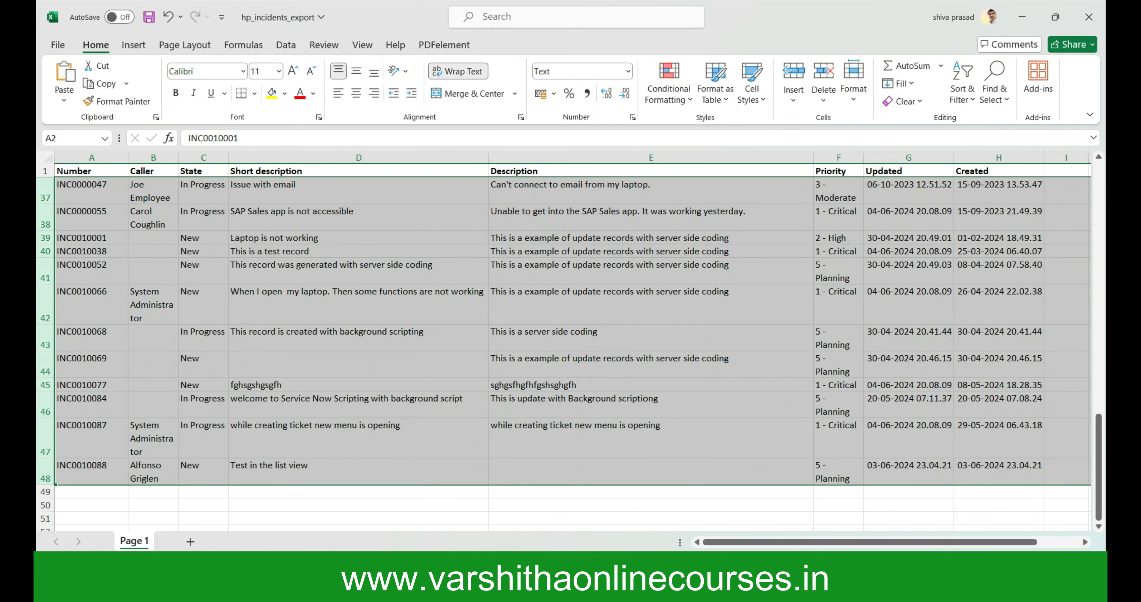
{"action": "scroll", "coordinate": [571, 345], "scroll_direction": "up", "scroll_amount": 12}
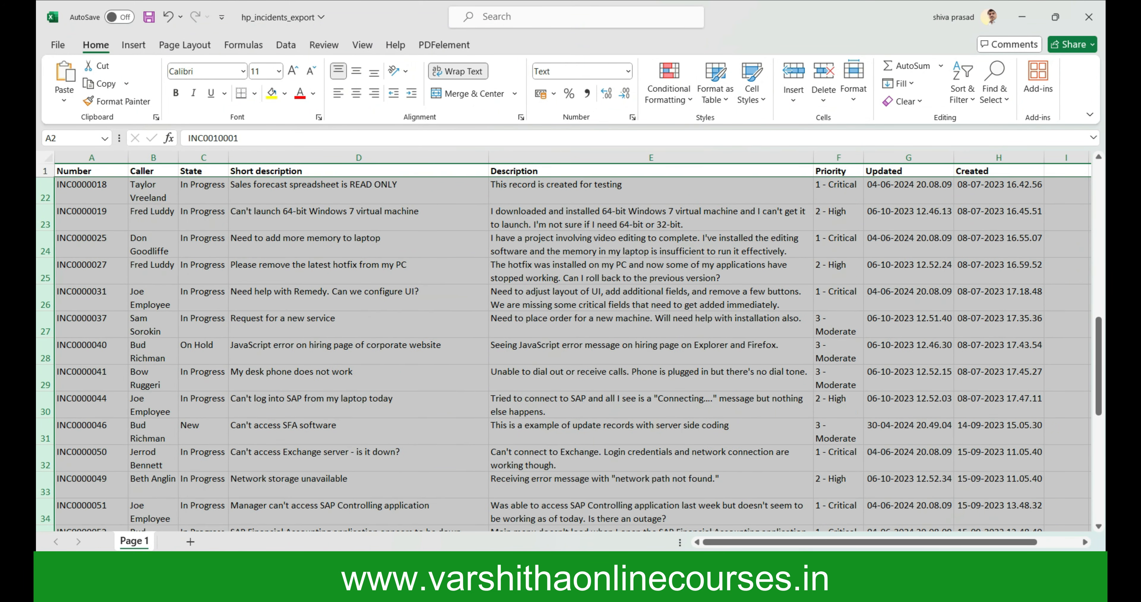
{"action": "left_click", "coordinate": [358, 324]}
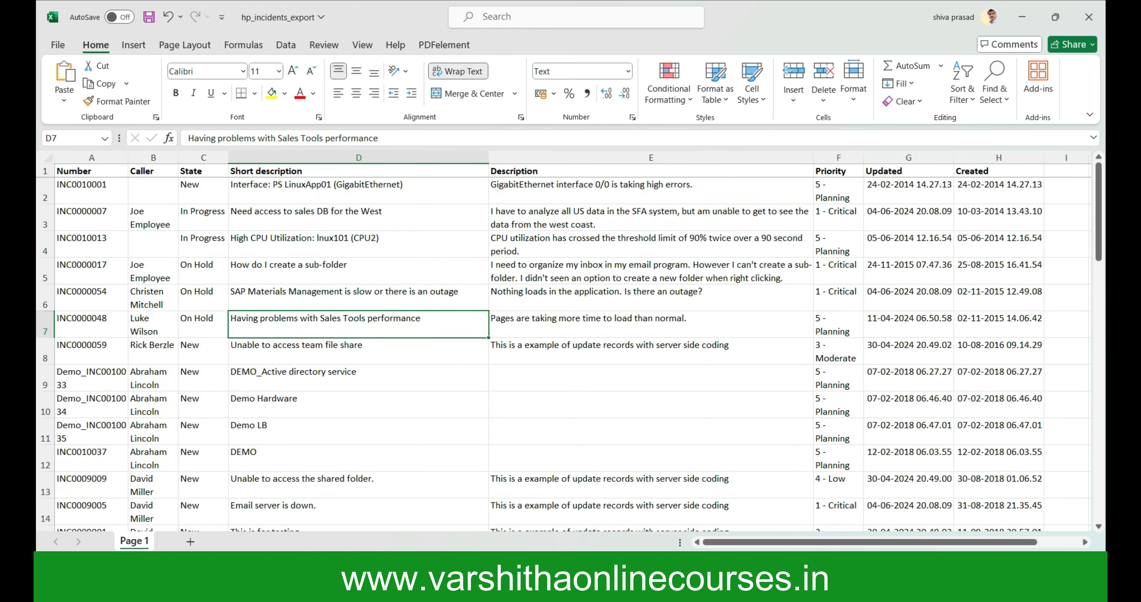
- Look through the exported incident rows, and close the workbook without saving along with File Explorer to return to ServiceNow
{"action": "scroll", "coordinate": [571, 345], "scroll_direction": "down", "scroll_amount": 6}
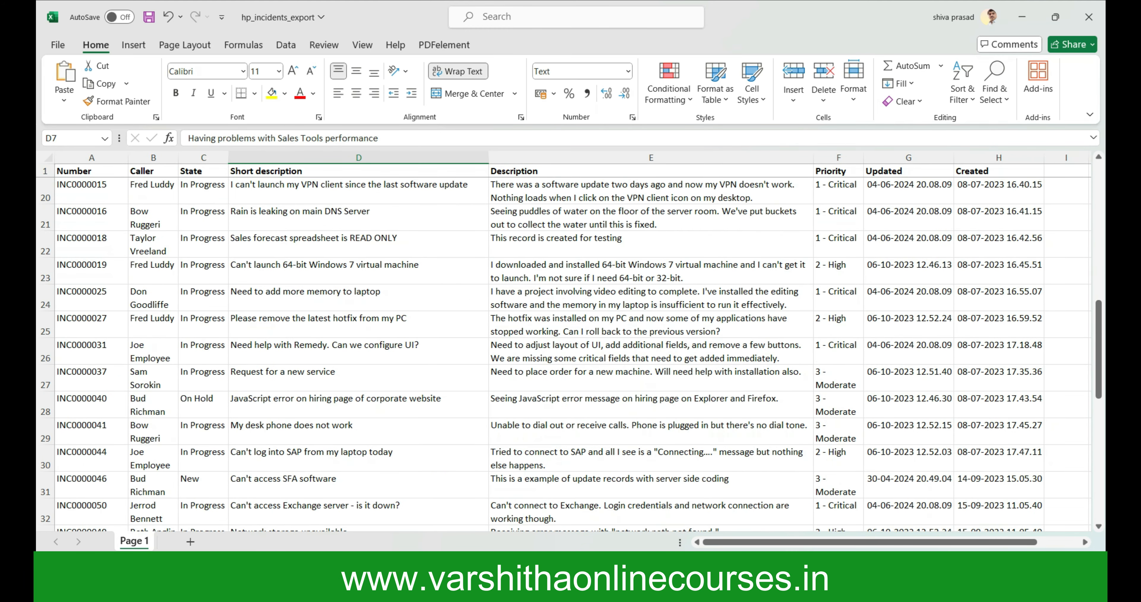
{"action": "scroll", "coordinate": [571, 345], "scroll_direction": "up", "scroll_amount": 7}
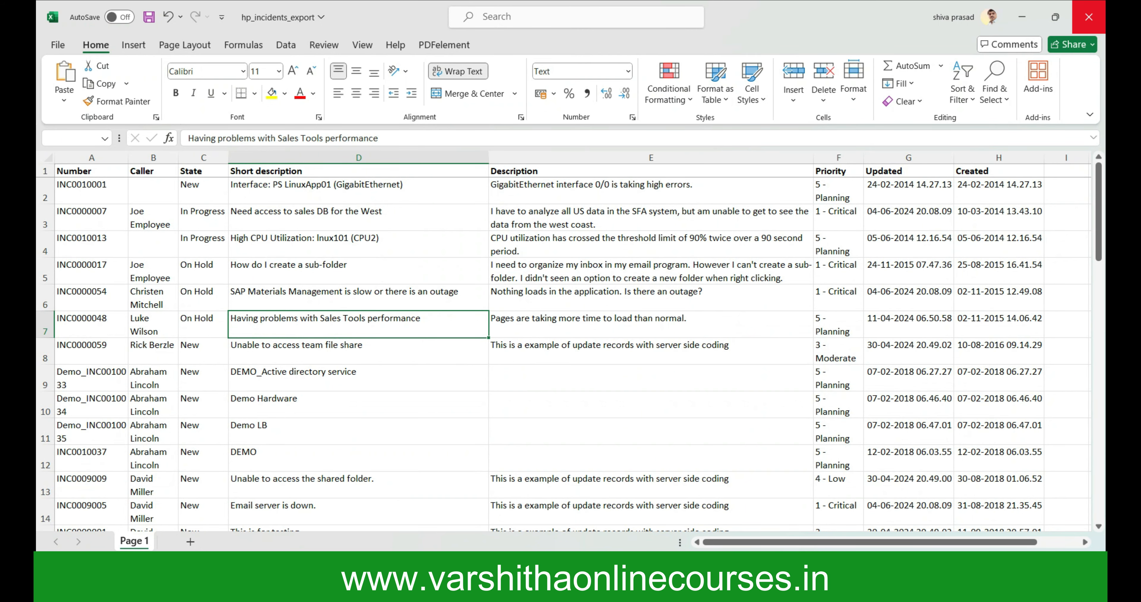
{"action": "left_click", "coordinate": [1088, 17]}
{"action": "left_click", "coordinate": [562, 392]}
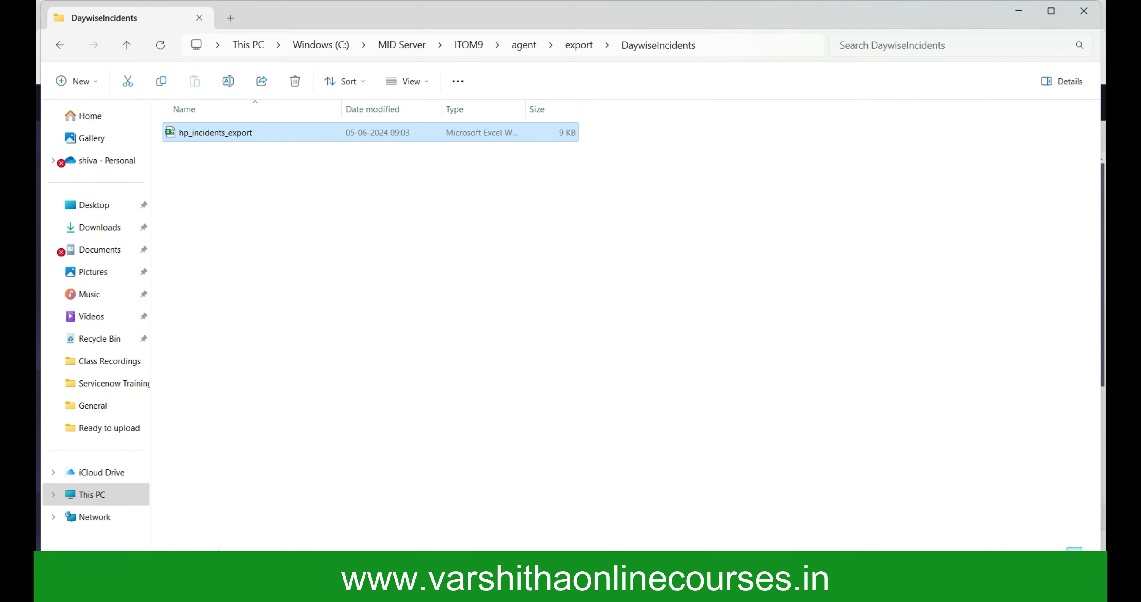
{"action": "left_click", "coordinate": [1084, 11]}
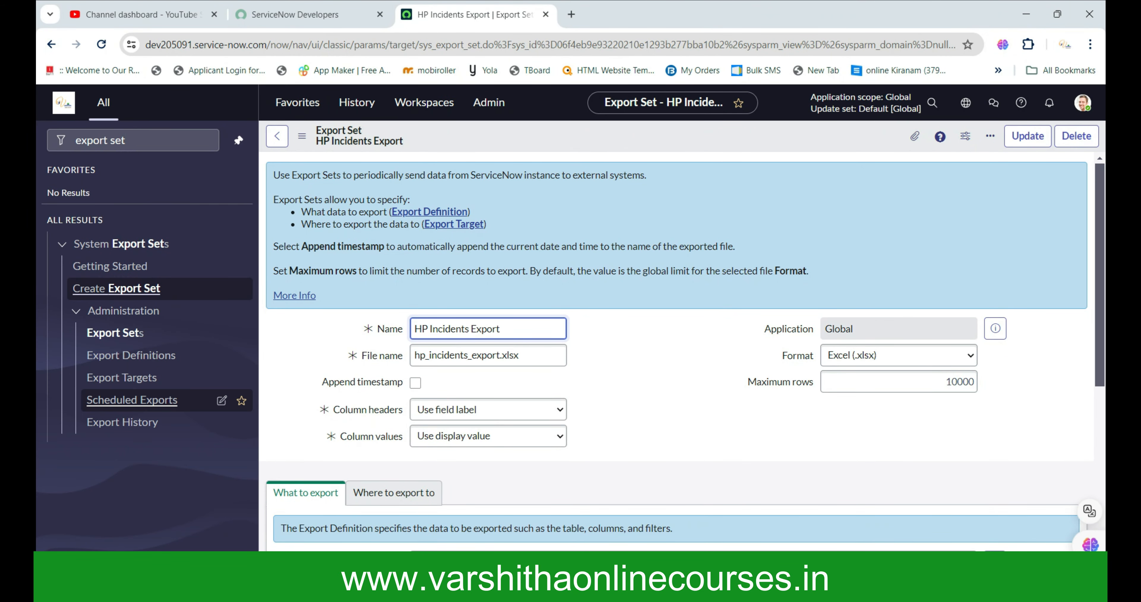
- Start a new scheduled data export and name it HP Schedule Export
{"action": "left_click", "coordinate": [131, 400]}
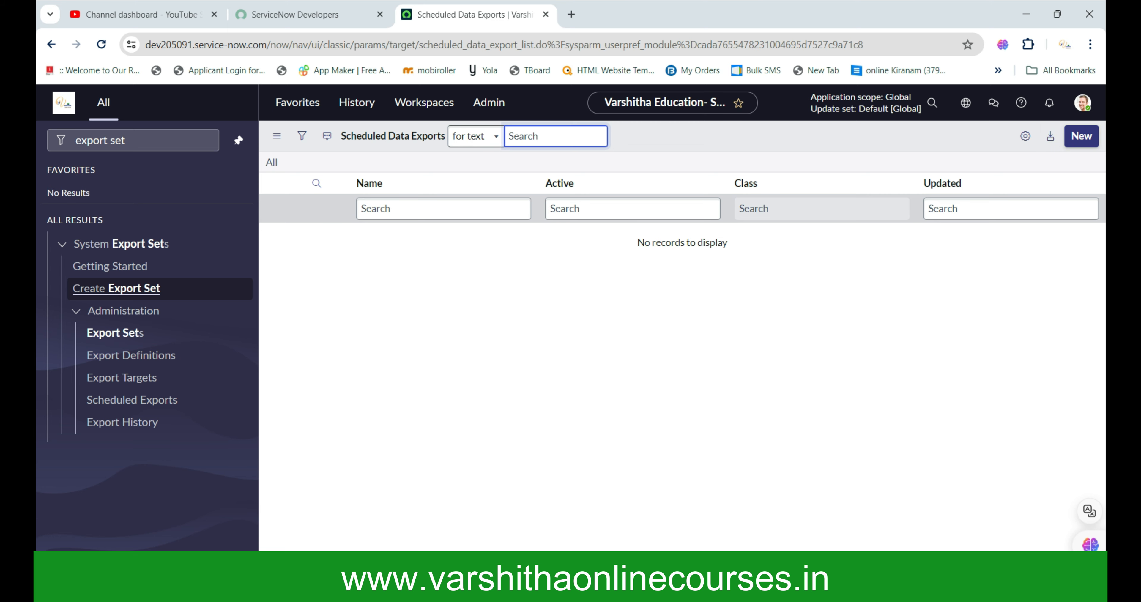
{"action": "left_click", "coordinate": [1081, 136]}
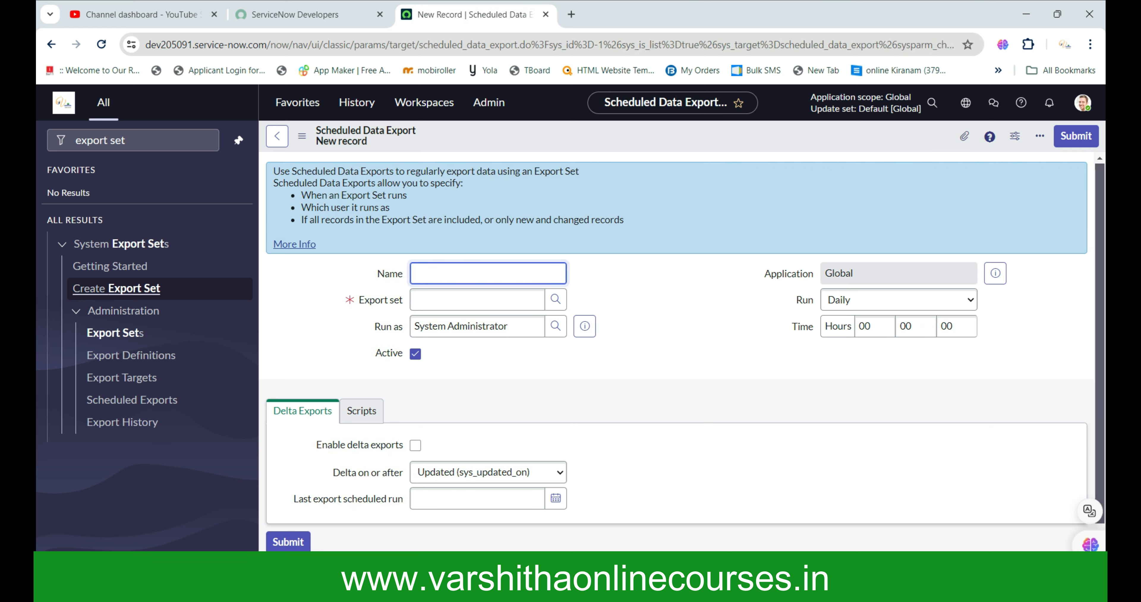
{"action": "type", "text": "HP Sc"}
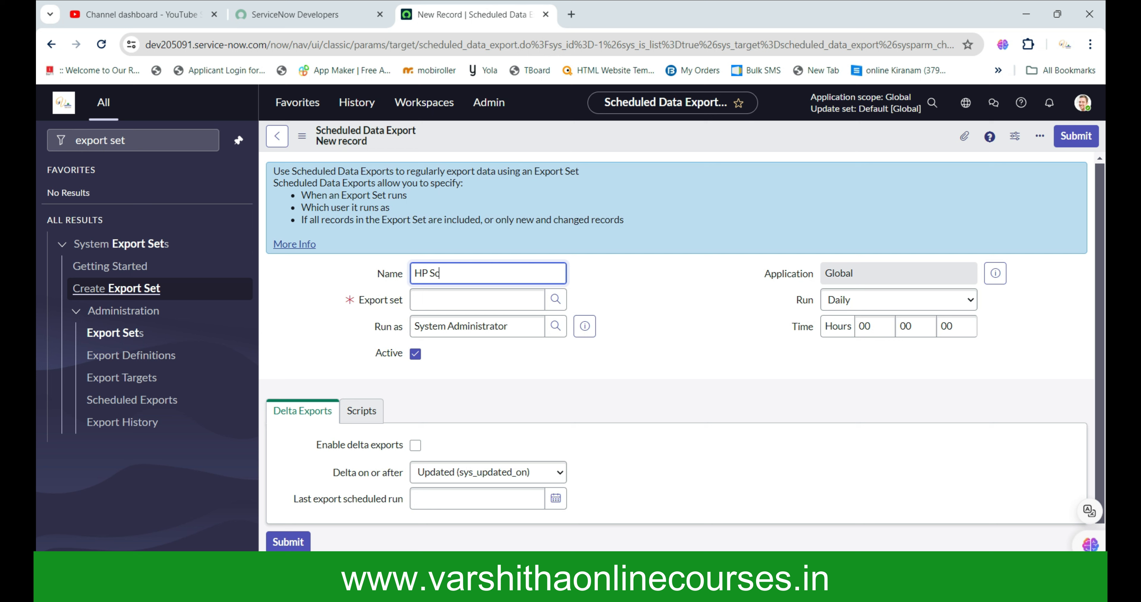
{"action": "type", "text": "hedule Export"}
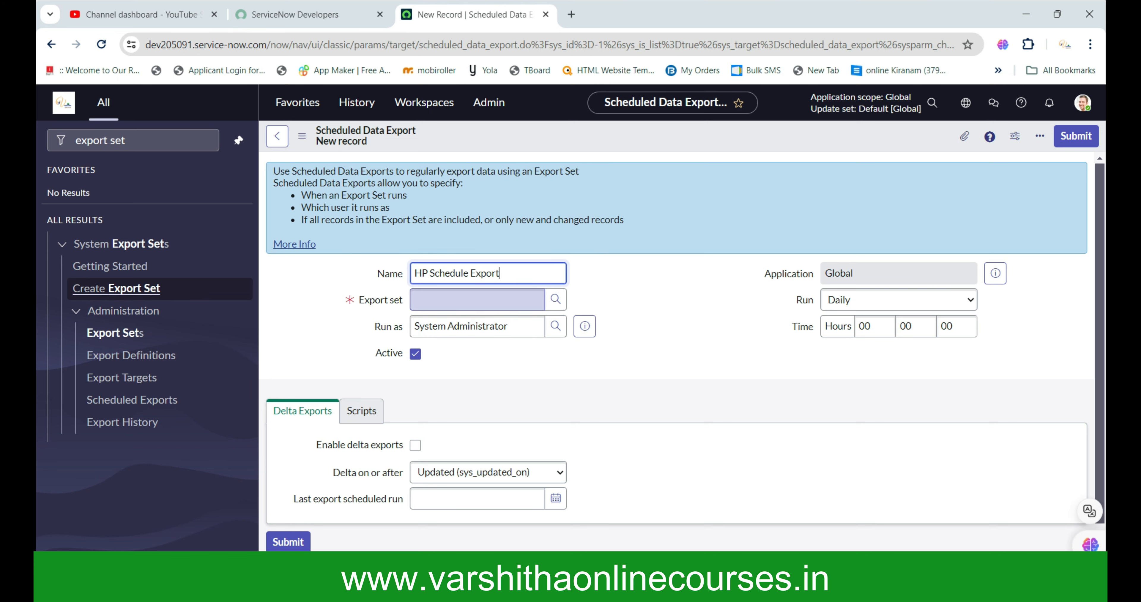
- Select HP Incidents Export as the export set for the scheduled data export
{"action": "left_click", "coordinate": [477, 300]}
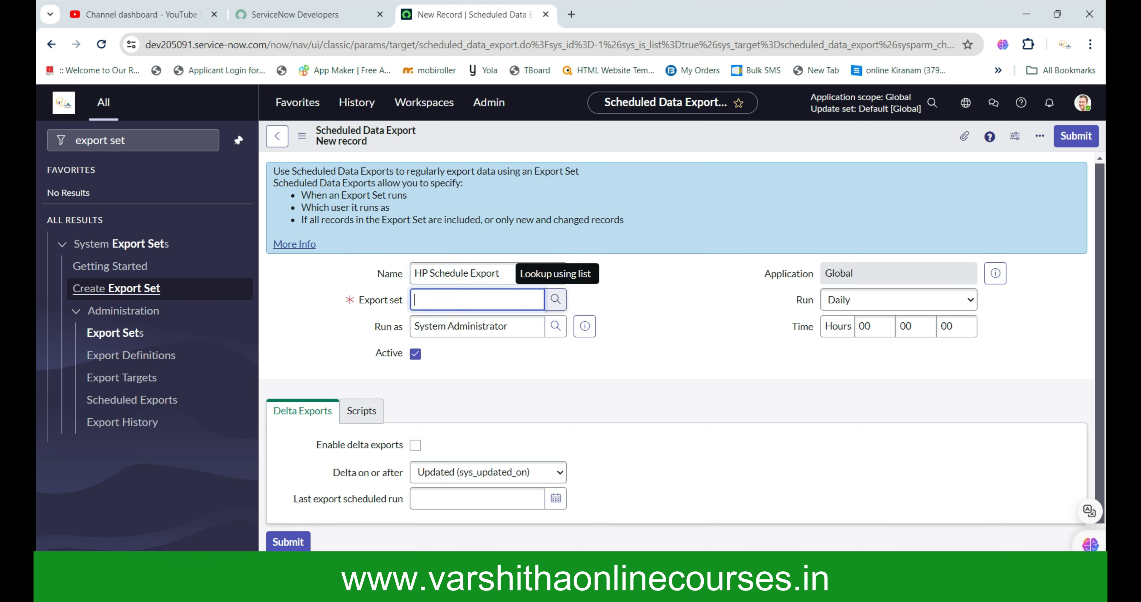
{"action": "left_click", "coordinate": [556, 300]}
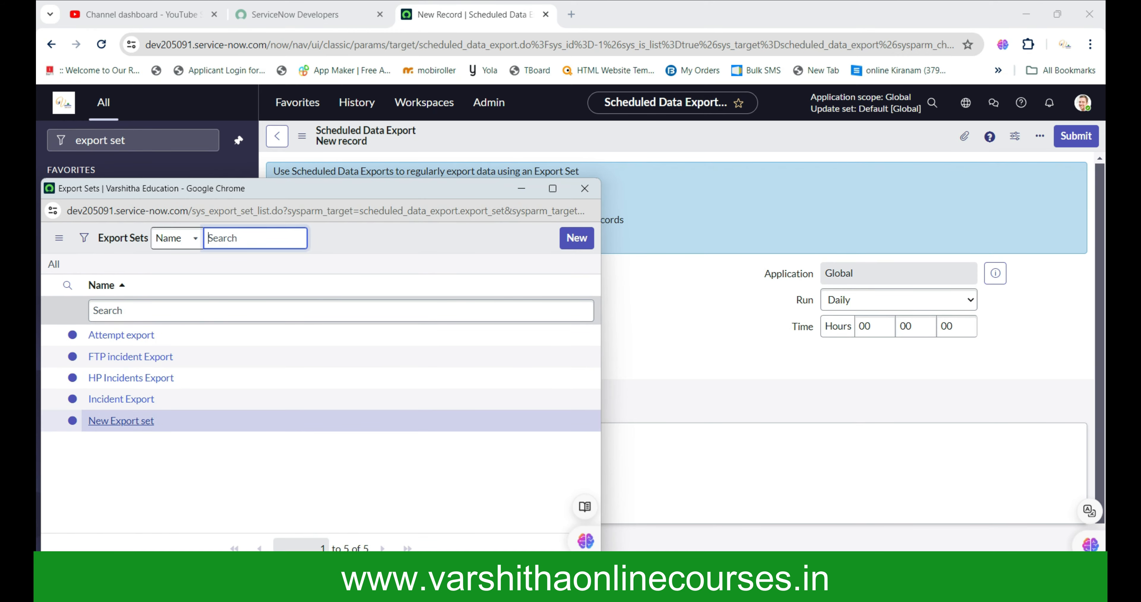
{"action": "left_click", "coordinate": [131, 378]}
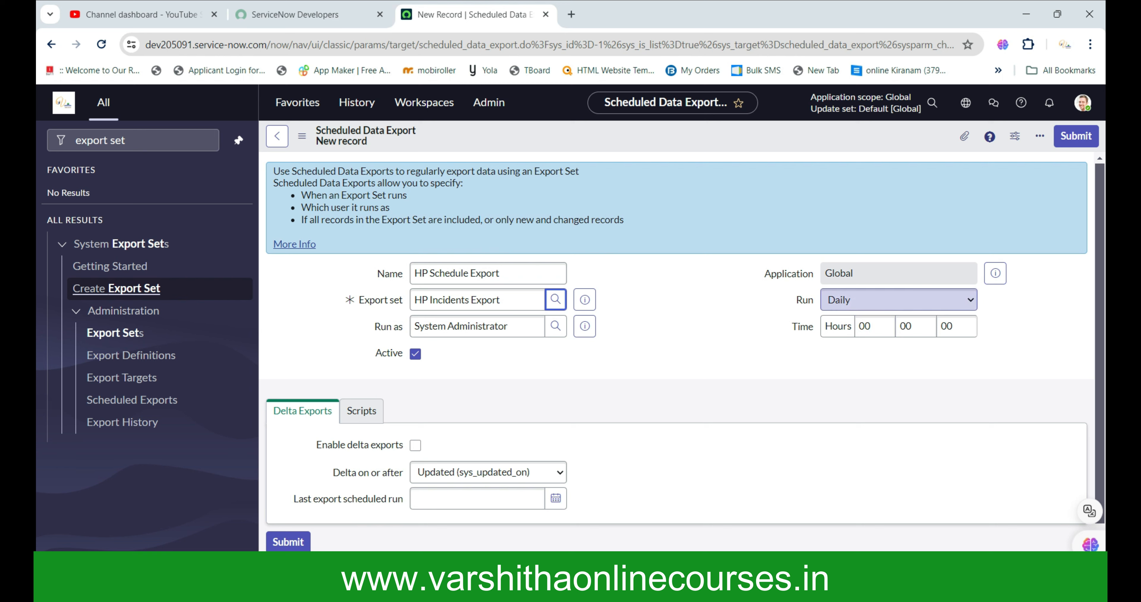
- Schedule the export to run daily at hour 17
{"action": "left_click", "coordinate": [881, 301]}
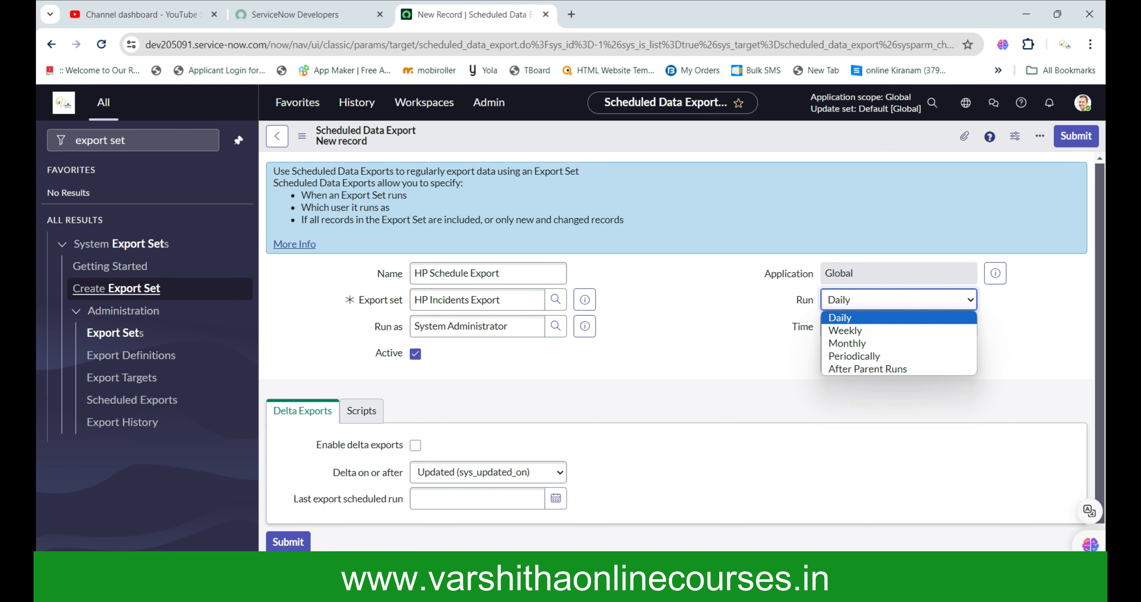
{"action": "left_click", "coordinate": [840, 317]}
{"action": "left_click", "coordinate": [871, 327]}
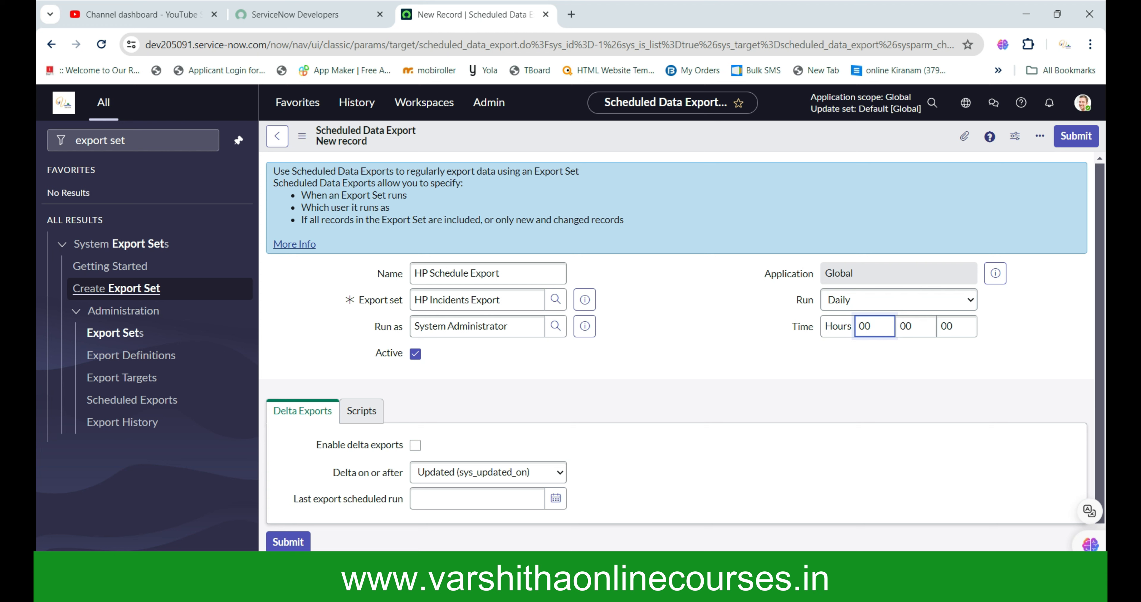
{"action": "key", "text": "BackSpace"}
{"action": "key", "text": "BackSpace"}
{"action": "type", "text": "17"}
- Enable delta exports based on Updated (sys_updated_on), with 4 June 2024 as the last export scheduled run date
{"action": "scroll", "coordinate": [682, 351], "scroll_direction": "down", "scroll_amount": 1}
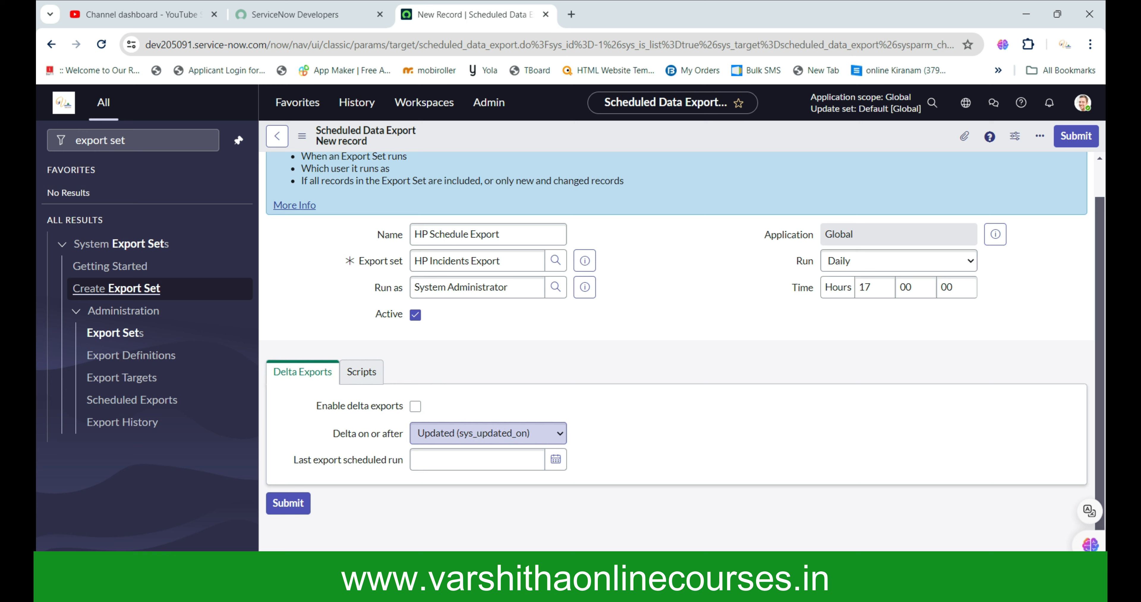
{"action": "left_click", "coordinate": [487, 433]}
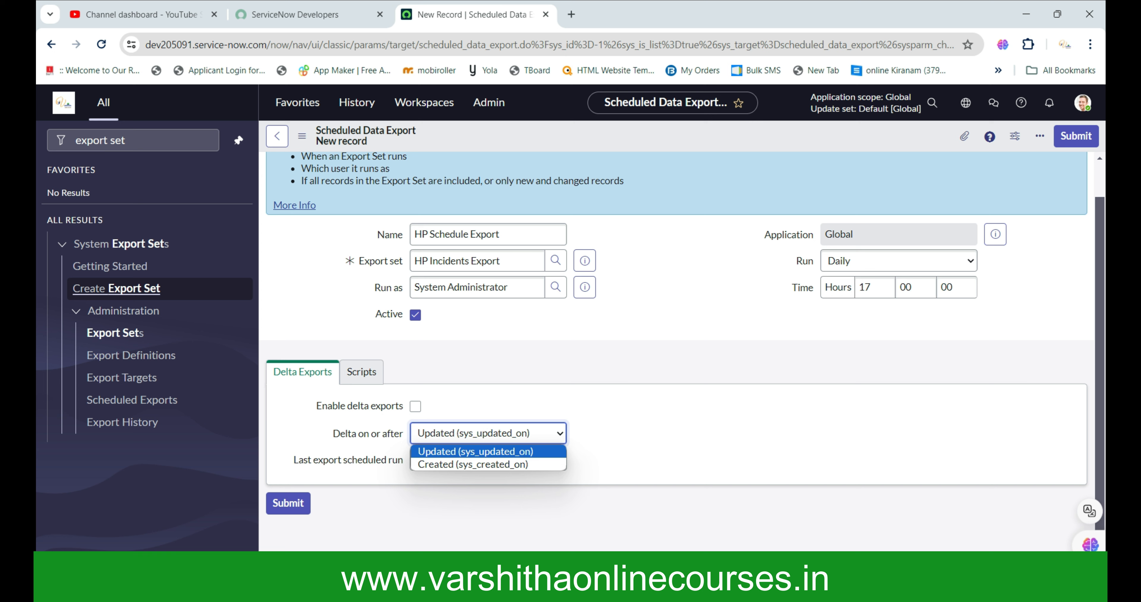
{"action": "key", "text": "Return"}
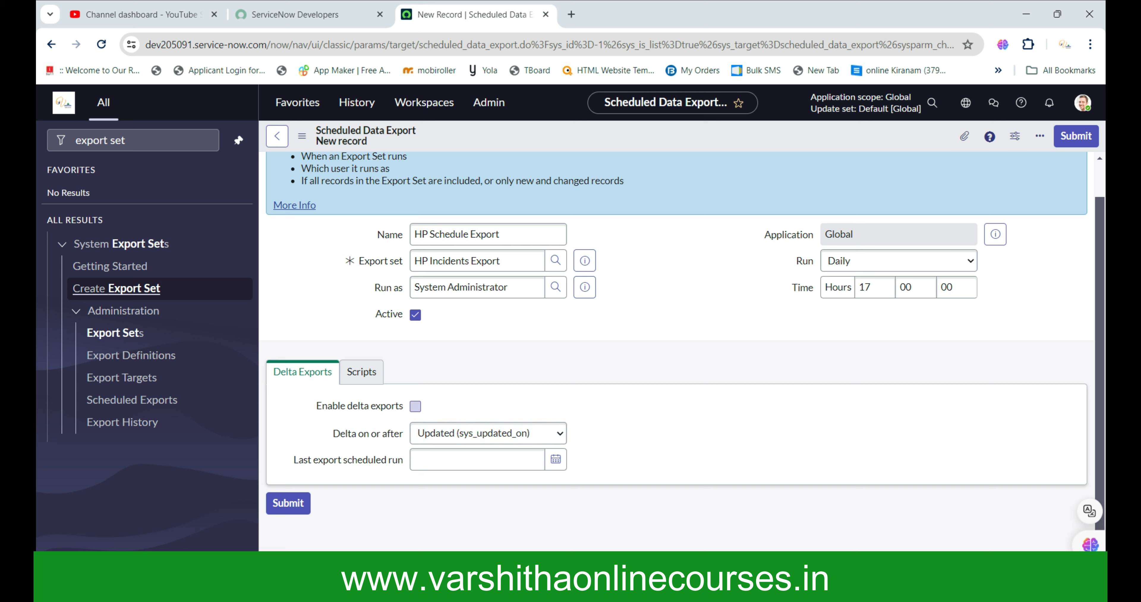
{"action": "left_click", "coordinate": [415, 406]}
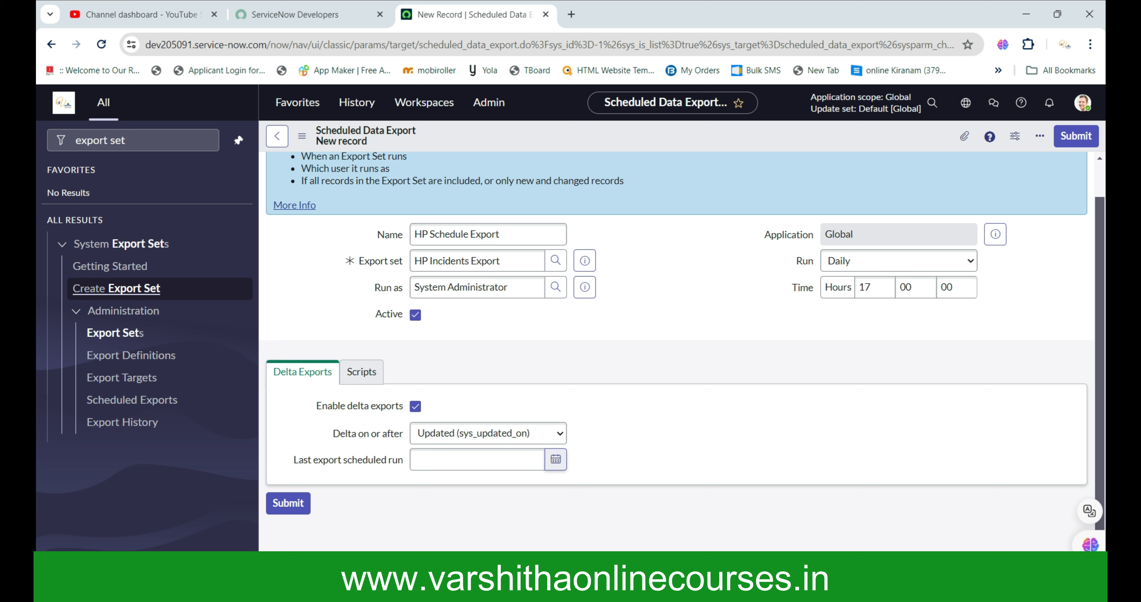
{"action": "left_click", "coordinate": [556, 459]}
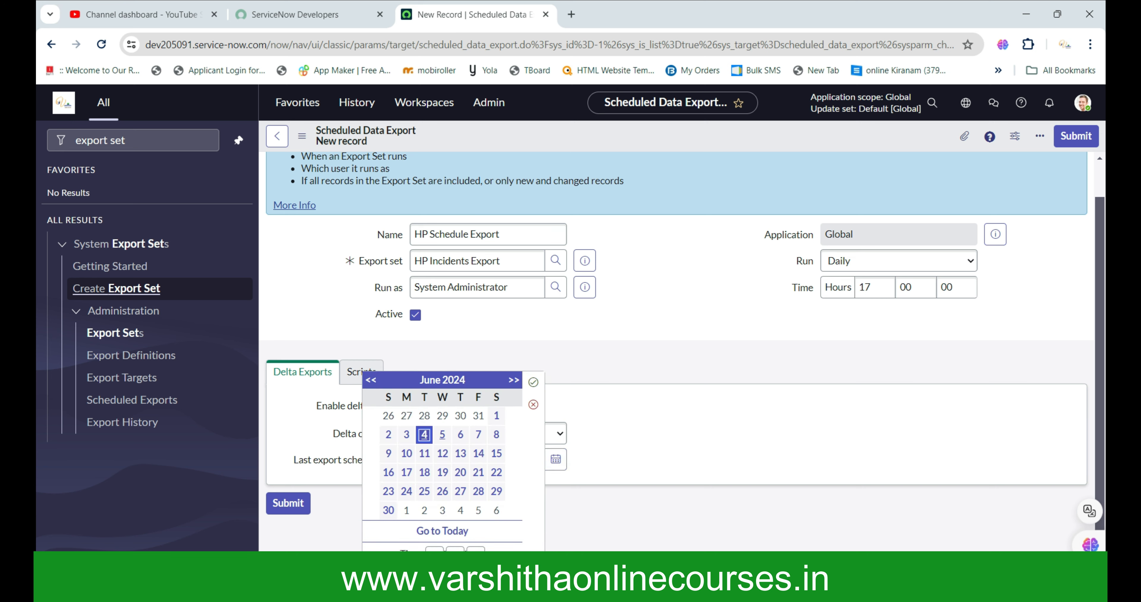
{"action": "left_click", "coordinate": [424, 434]}
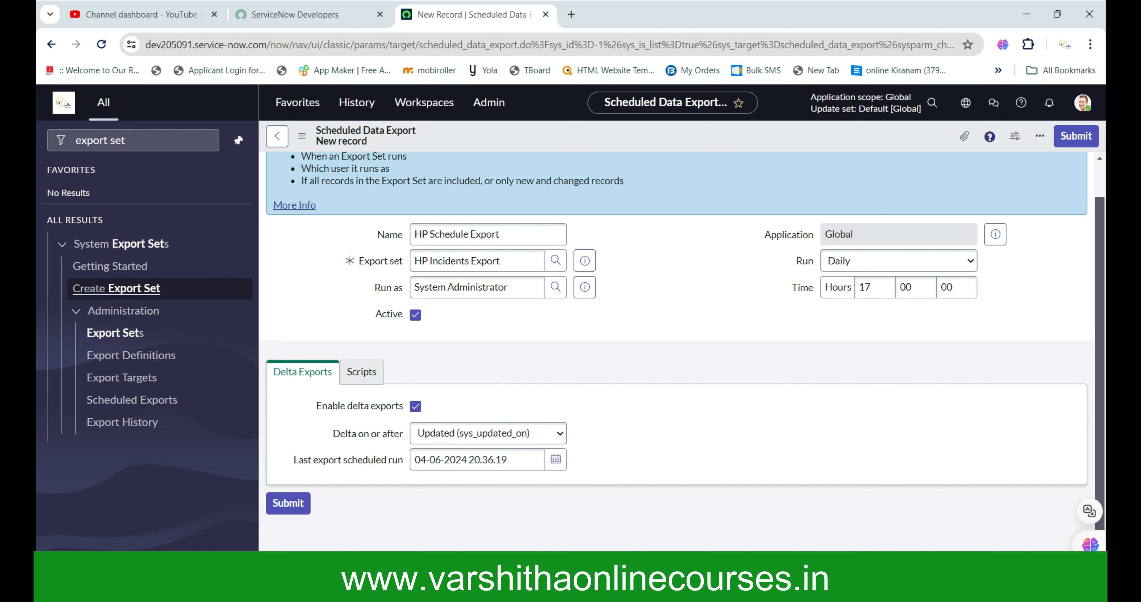
- Check the script options before submitting the scheduled data export, and execute the saved HP Schedule Export immediately
{"action": "left_click", "coordinate": [361, 372]}
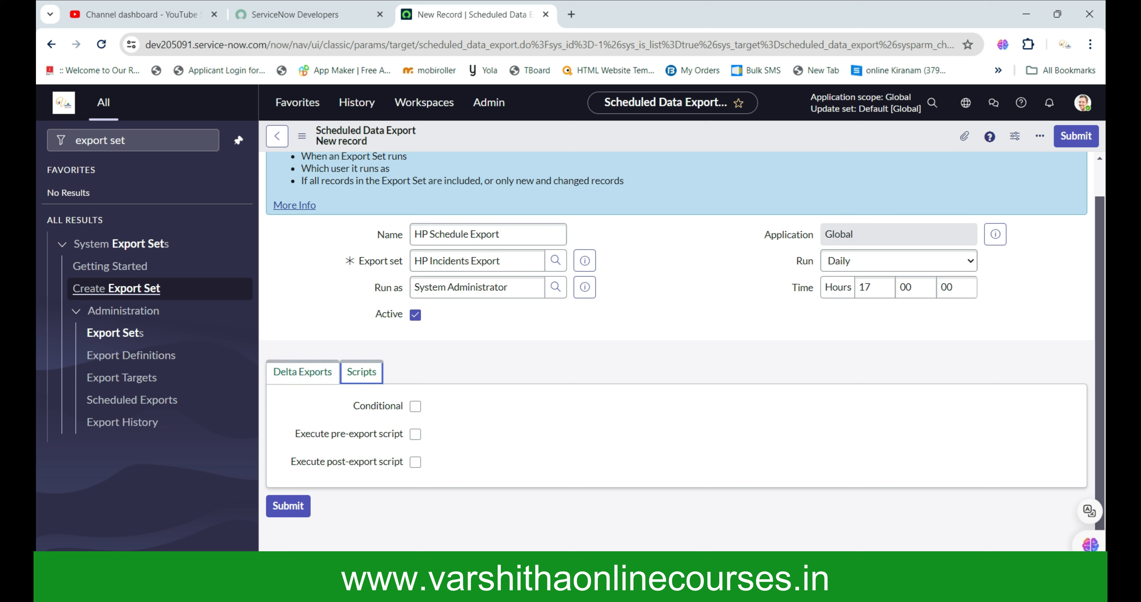
{"action": "left_click", "coordinate": [303, 372]}
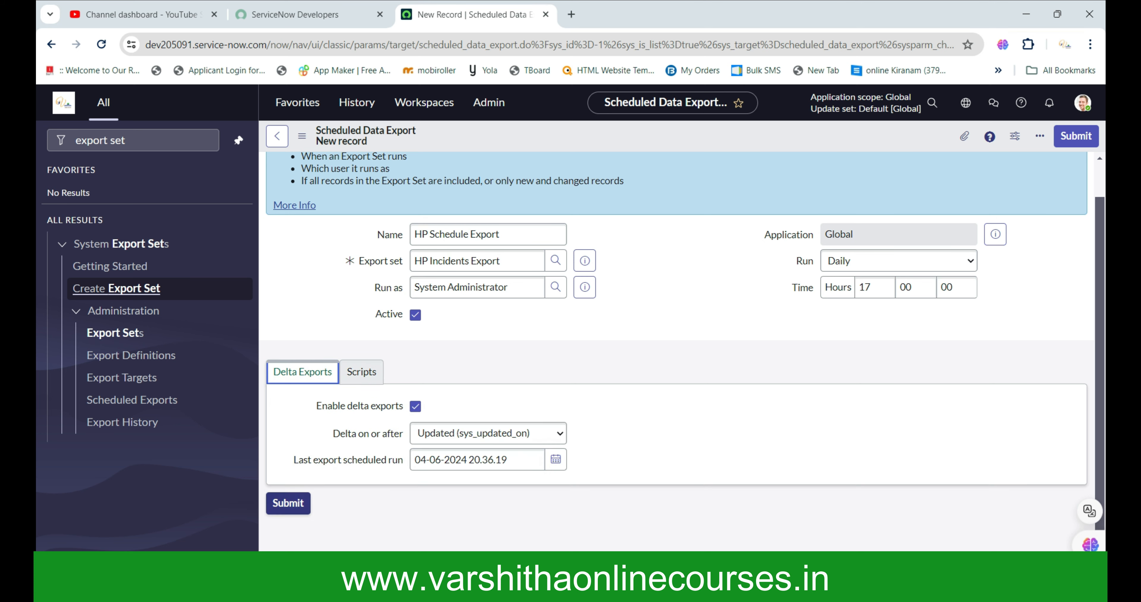
{"action": "left_click", "coordinate": [288, 503]}
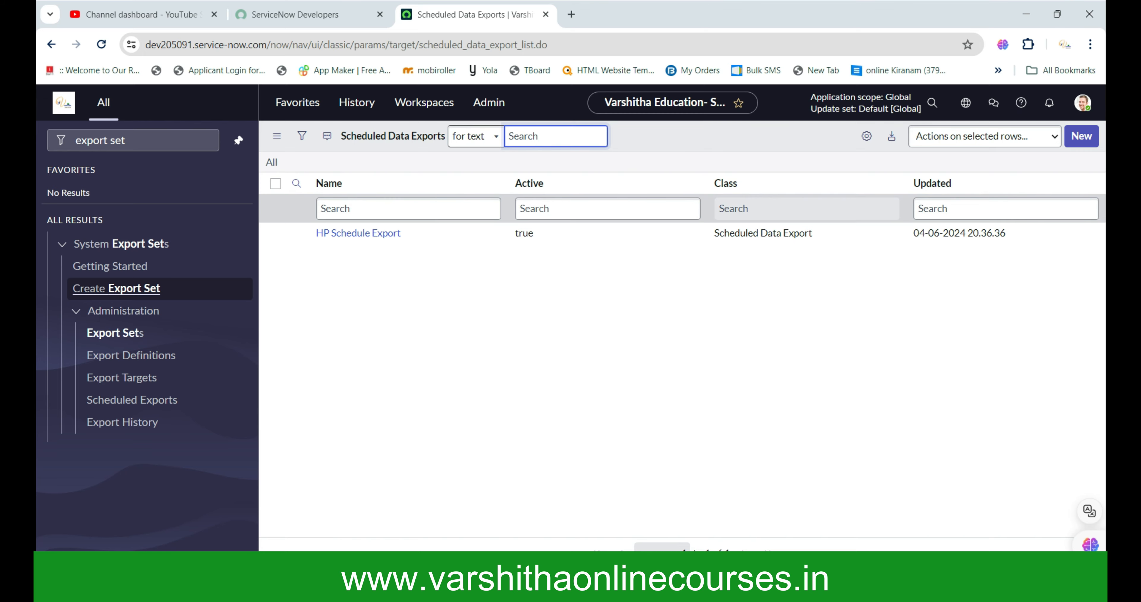
{"action": "left_click", "coordinate": [358, 233]}
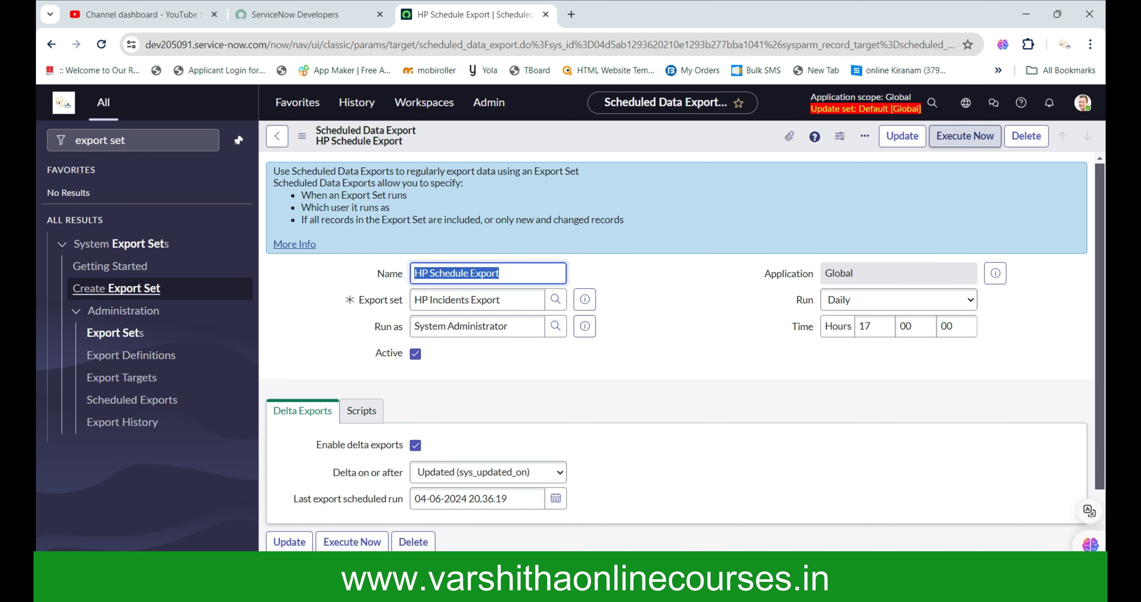
{"action": "left_click", "coordinate": [964, 136]}
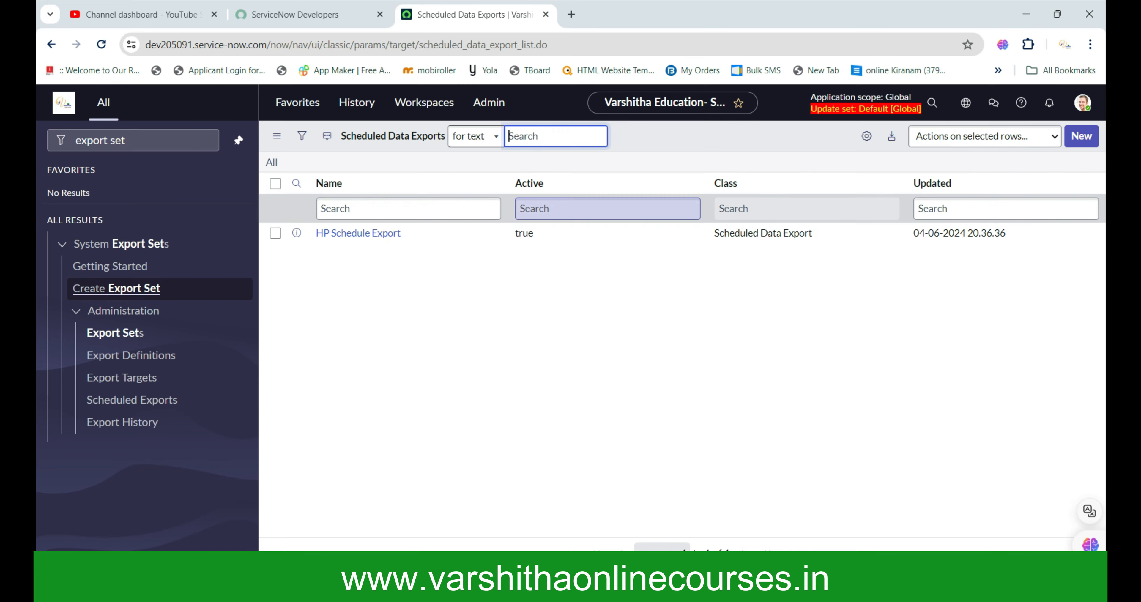
- Switch to File Explorer and open hp_incidents_export in Excel from MID Server\ITOM9\agent\export\DaywiseIncidents on the C: drive
{"action": "key", "text": "super+e"}
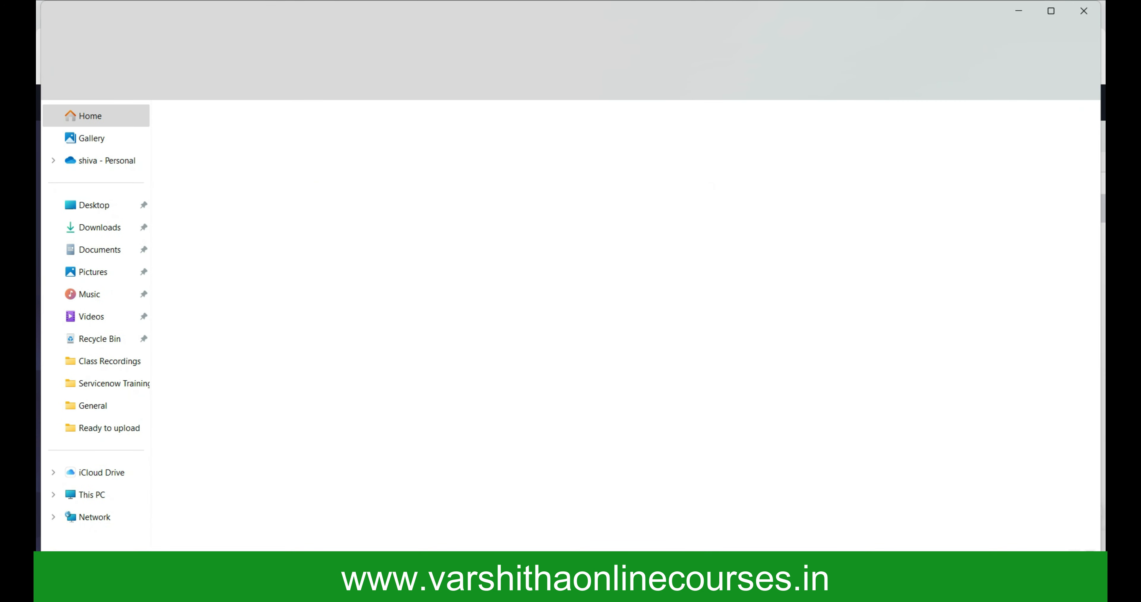
{"action": "left_click", "coordinate": [92, 494]}
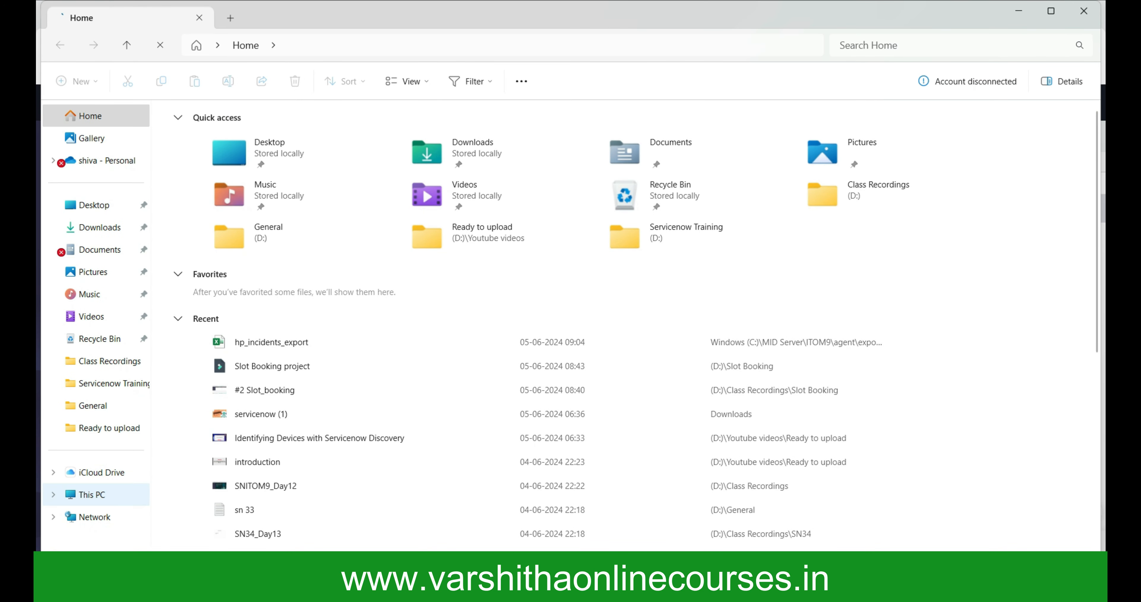
{"action": "double_click", "coordinate": [243, 148]}
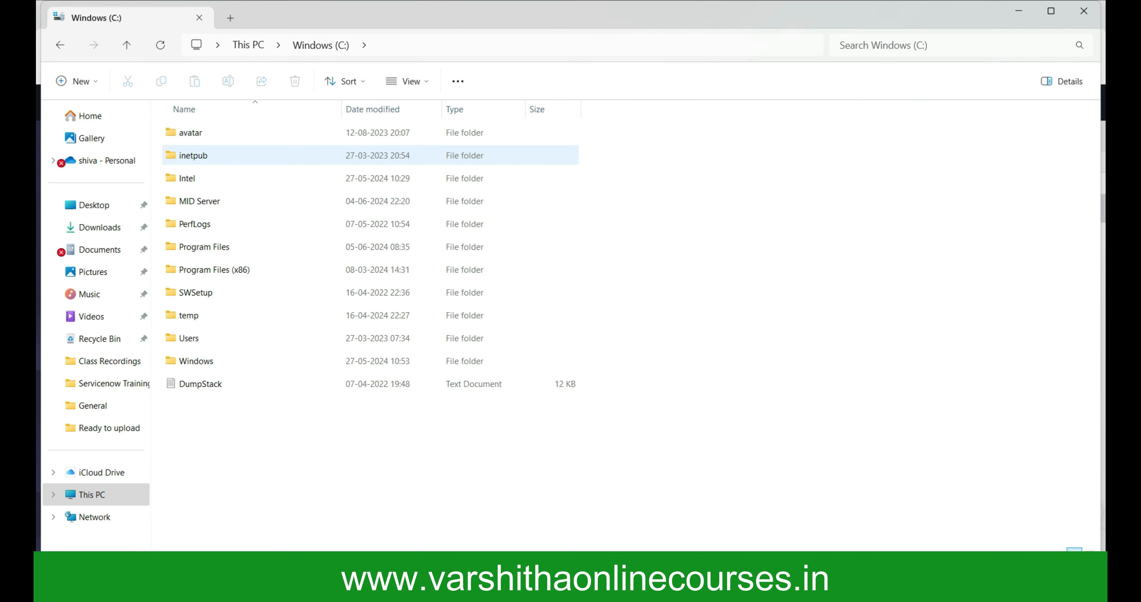
{"action": "left_click", "coordinate": [200, 201]}
{"action": "double_click", "coordinate": [199, 201]}
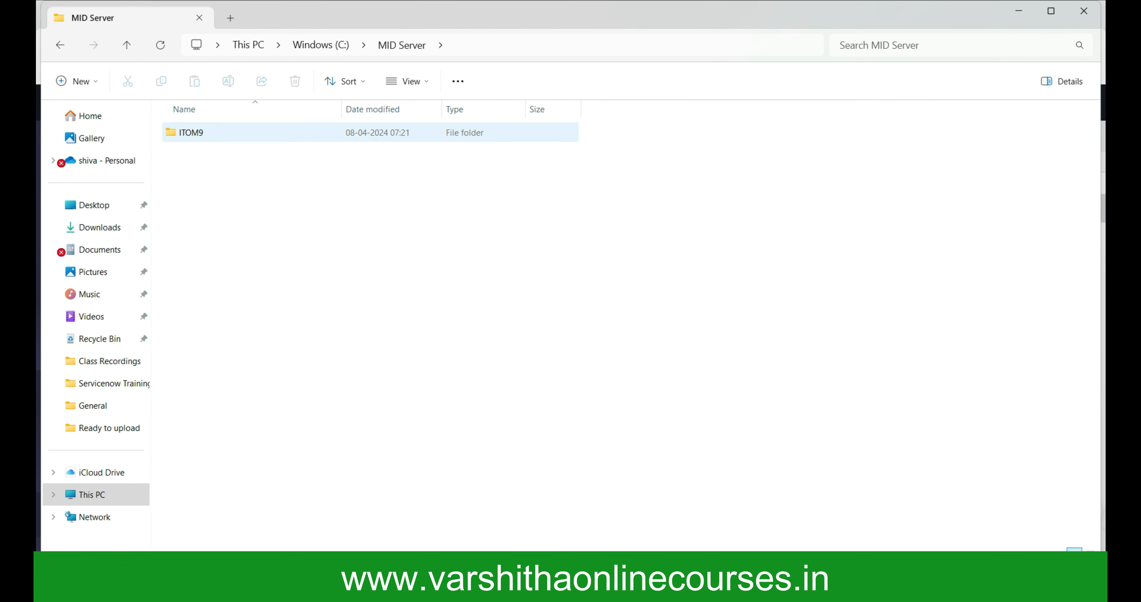
{"action": "double_click", "coordinate": [191, 132]}
{"action": "double_click", "coordinate": [190, 132]}
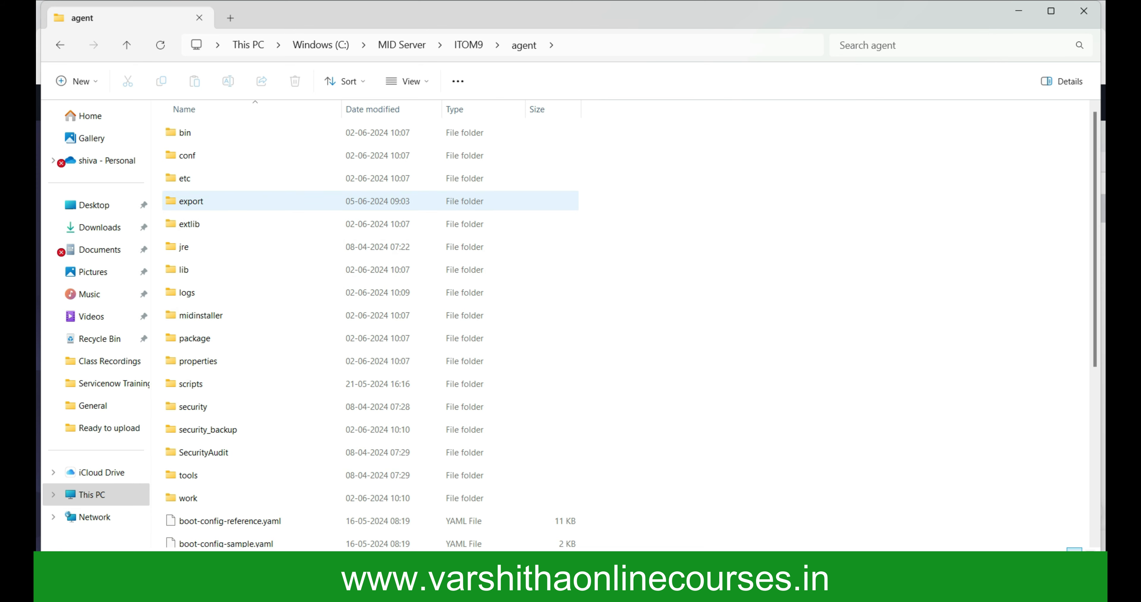
{"action": "double_click", "coordinate": [191, 201]}
{"action": "double_click", "coordinate": [191, 132]}
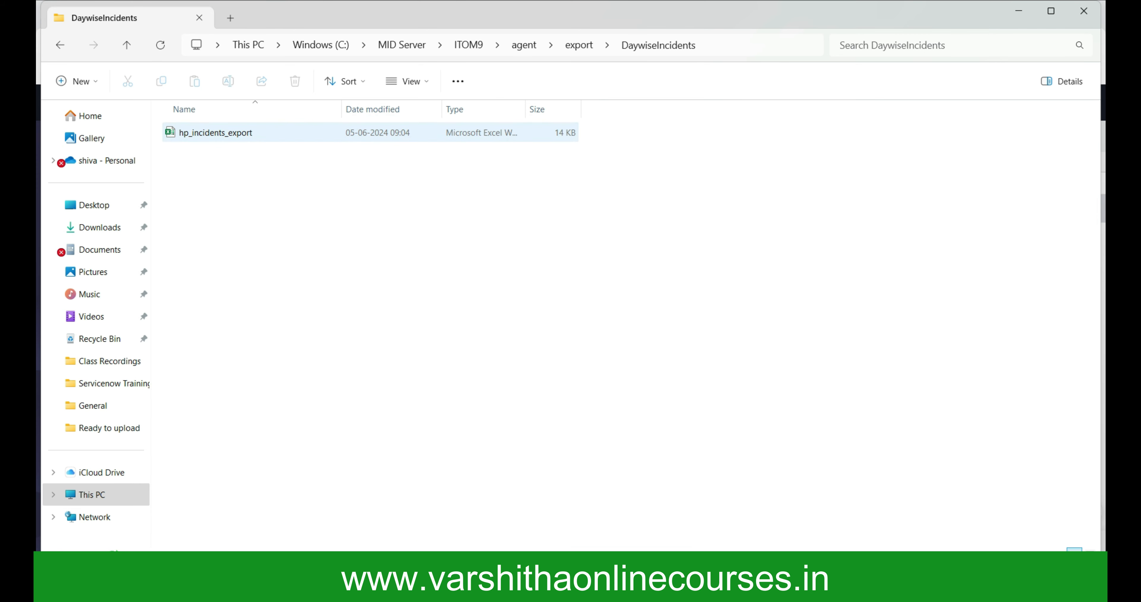
{"action": "left_click", "coordinate": [191, 132]}
{"action": "double_click", "coordinate": [190, 132]}
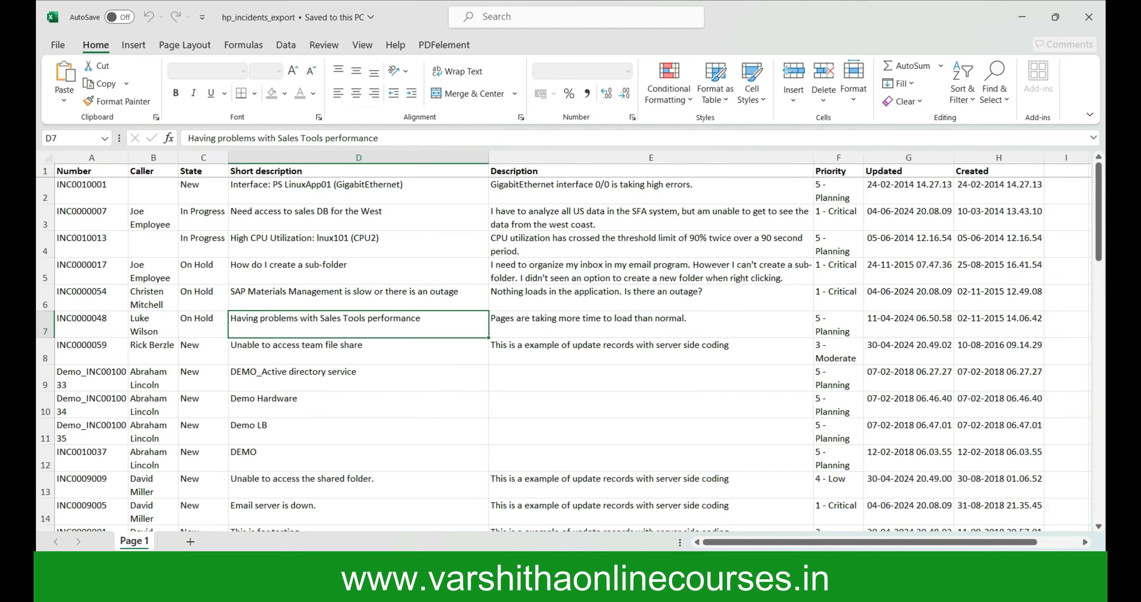
- Look through the incident rows in the workbook down to the latest records, and switch back to ServiceNow in the browser
{"action": "scroll", "coordinate": [571, 346], "scroll_direction": "down", "scroll_amount": 15}
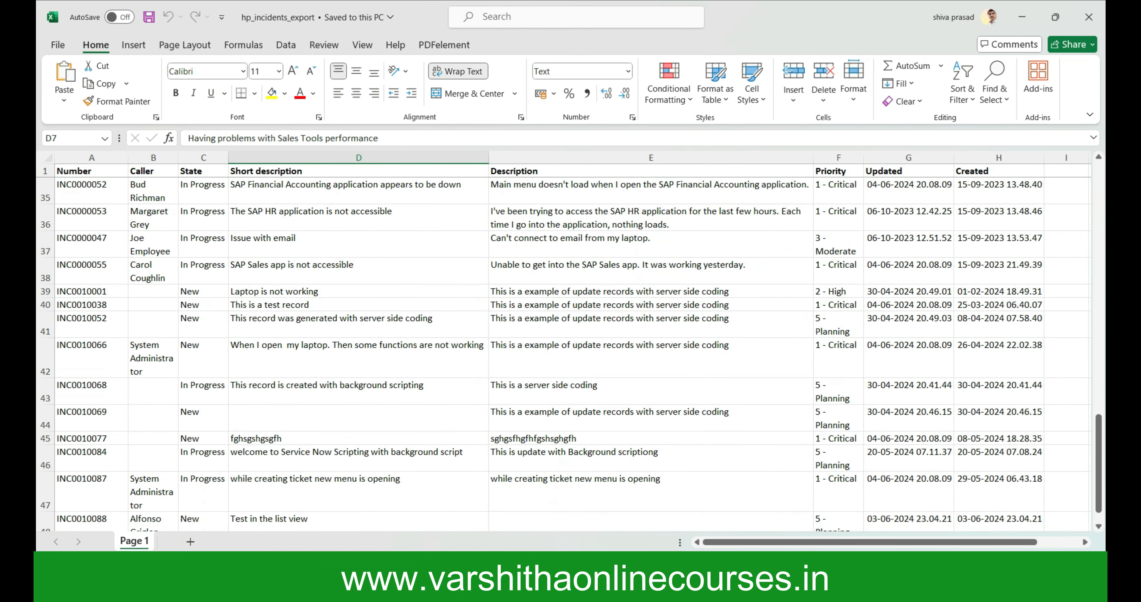
{"action": "scroll", "coordinate": [572, 345], "scroll_direction": "up", "scroll_amount": 4}
{"action": "scroll", "coordinate": [571, 346], "scroll_direction": "up", "scroll_amount": 12}
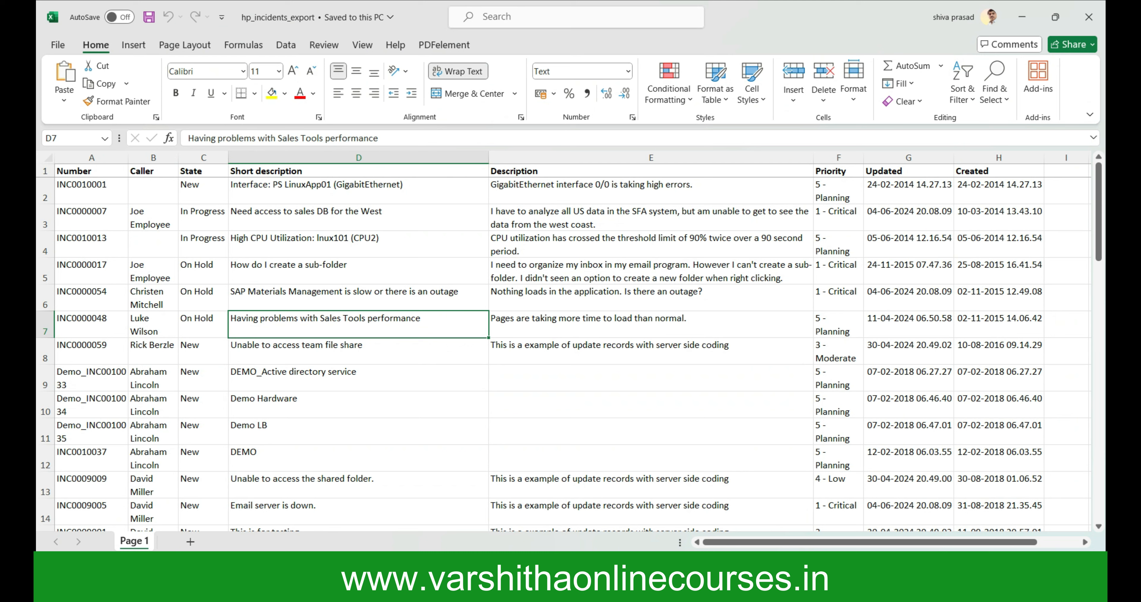
{"action": "key", "text": "alt+Tab"}
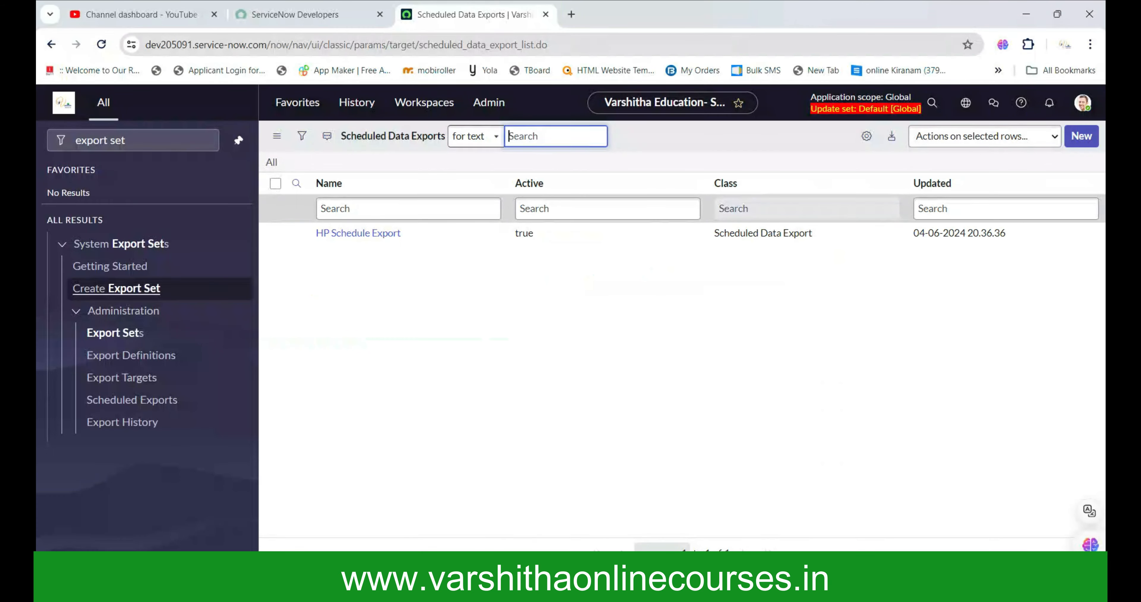